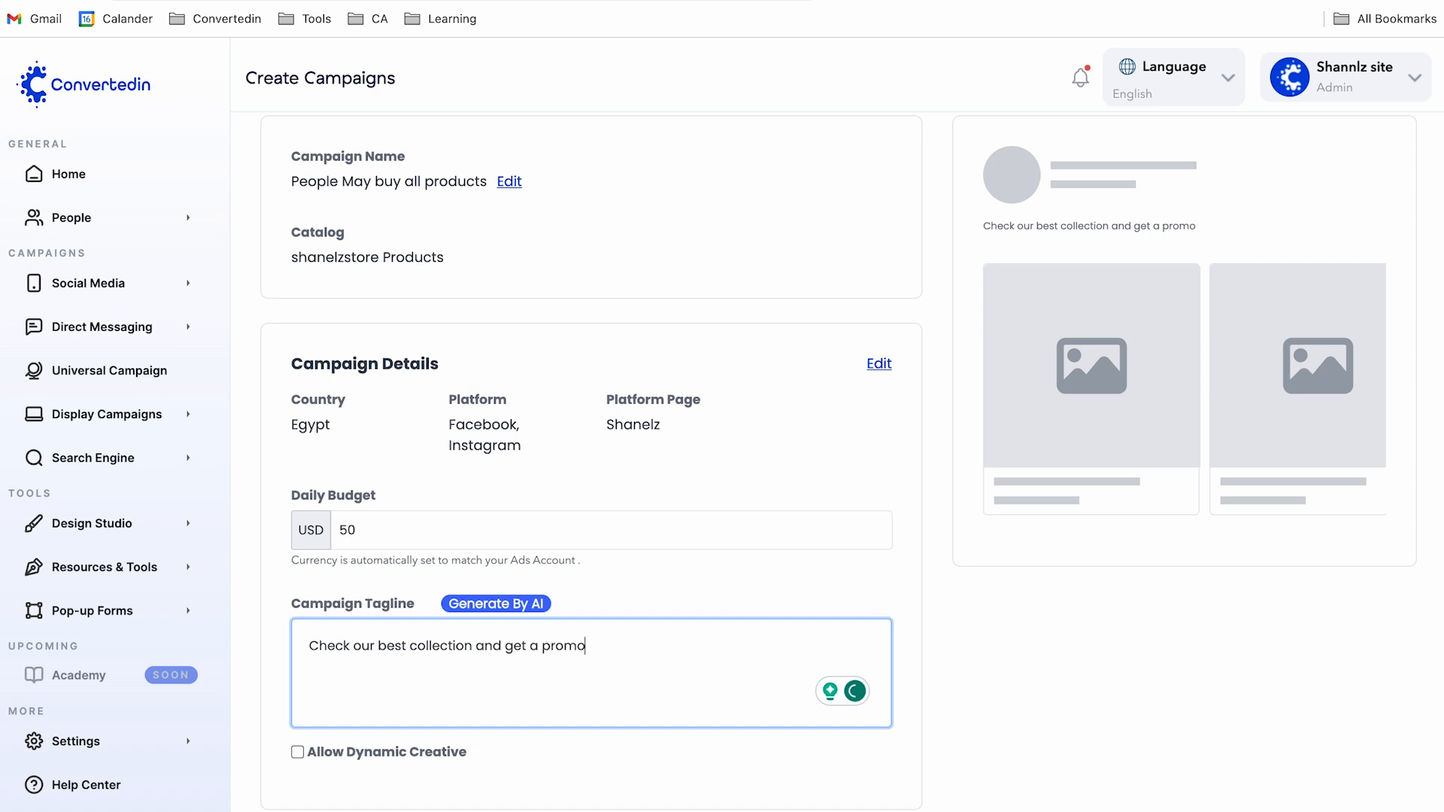
# Complete the campaign tagline as "Check our best collection and get a promo code discount of 10% using: SALE10" and allow dynamic creative.
pyautogui.write('unt')
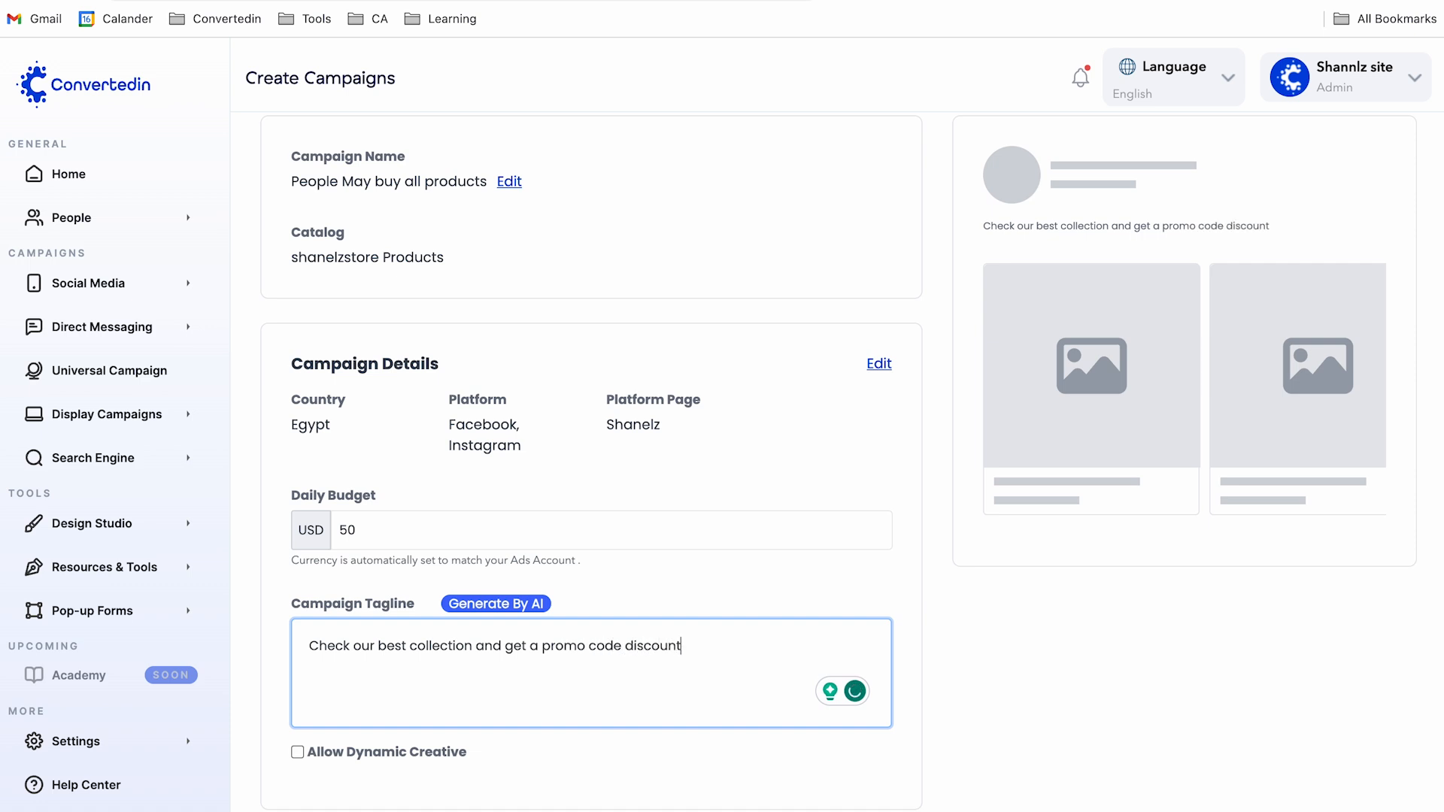
pyautogui.write(' of 10% using: SALE10')
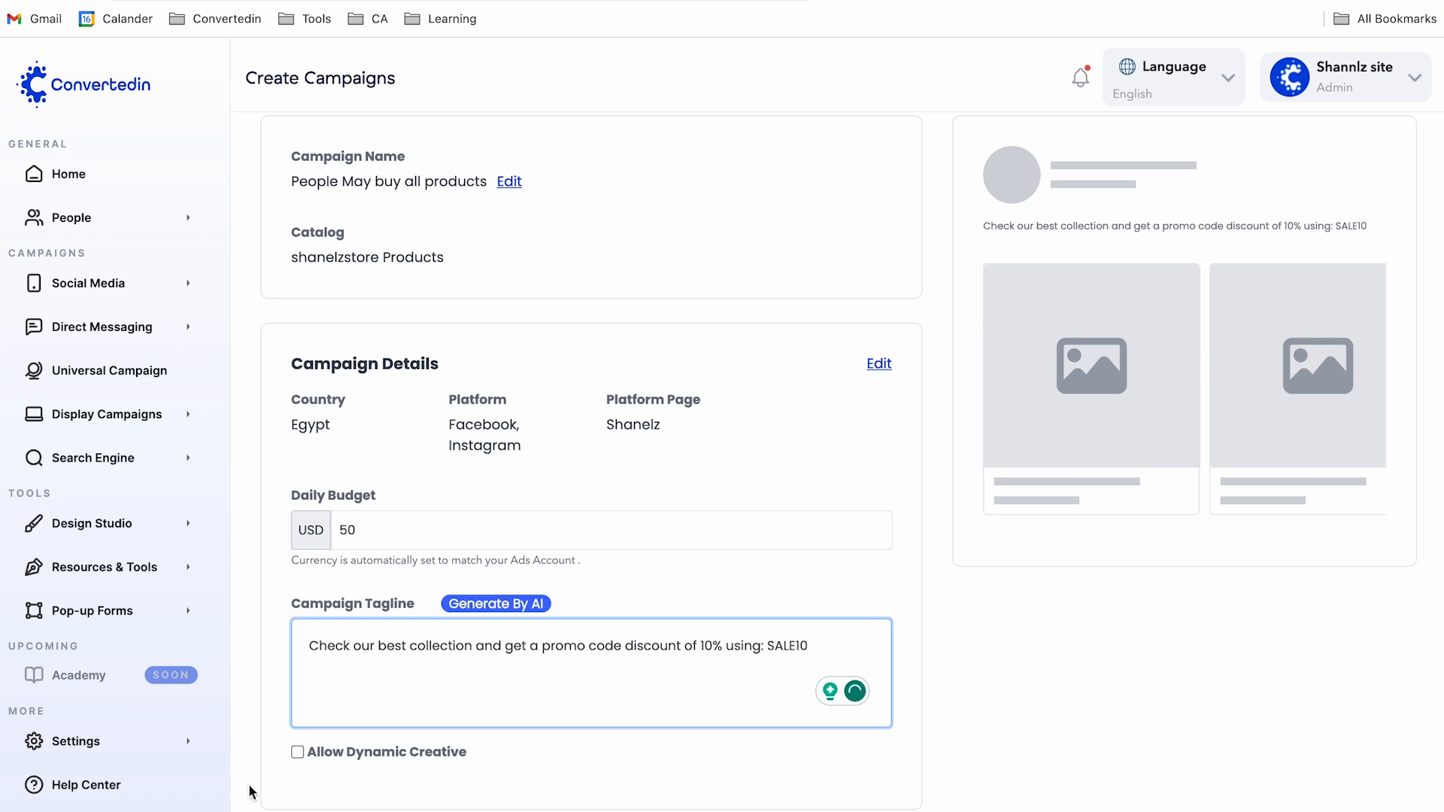
pyautogui.click(298, 752)
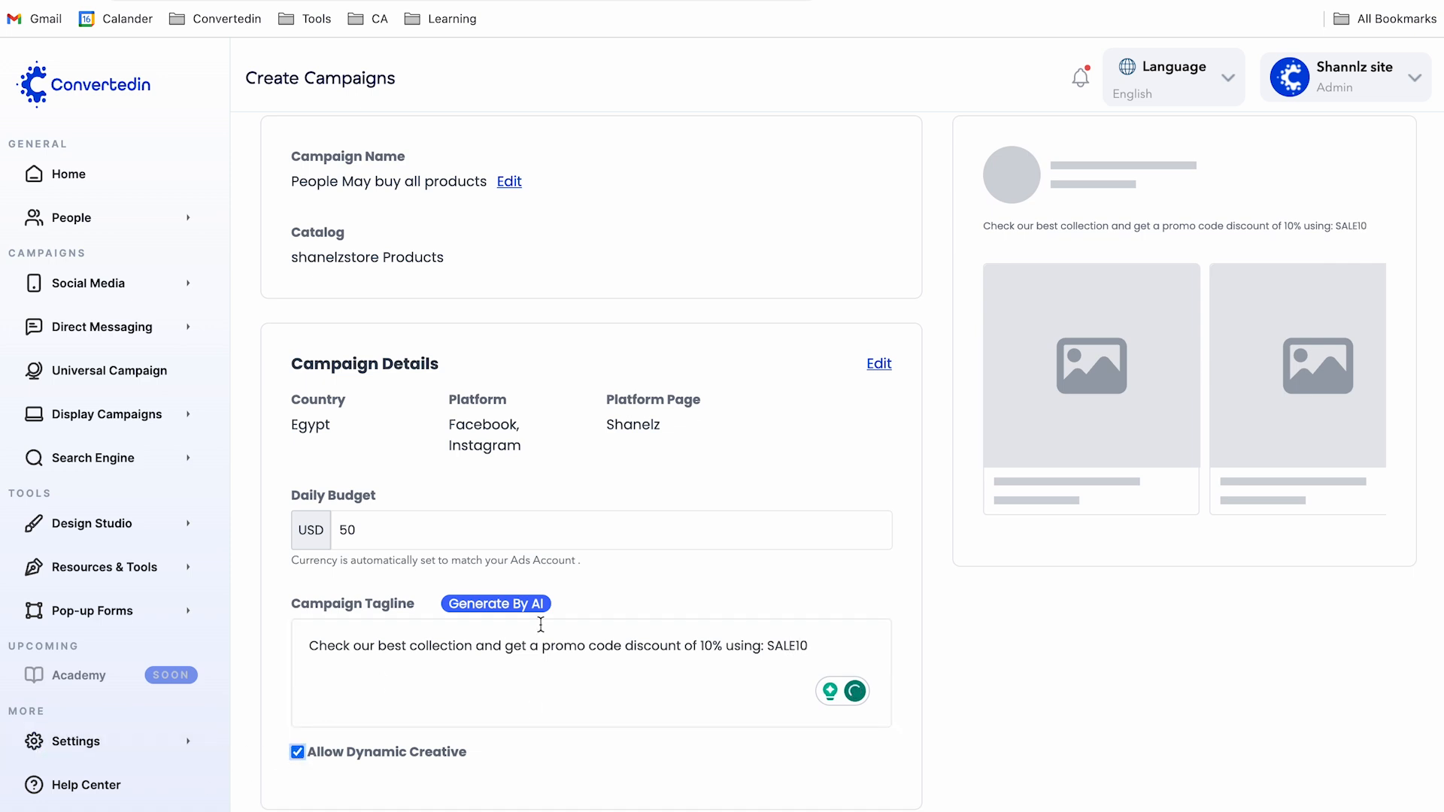
pyautogui.scroll(3, 540, 625)
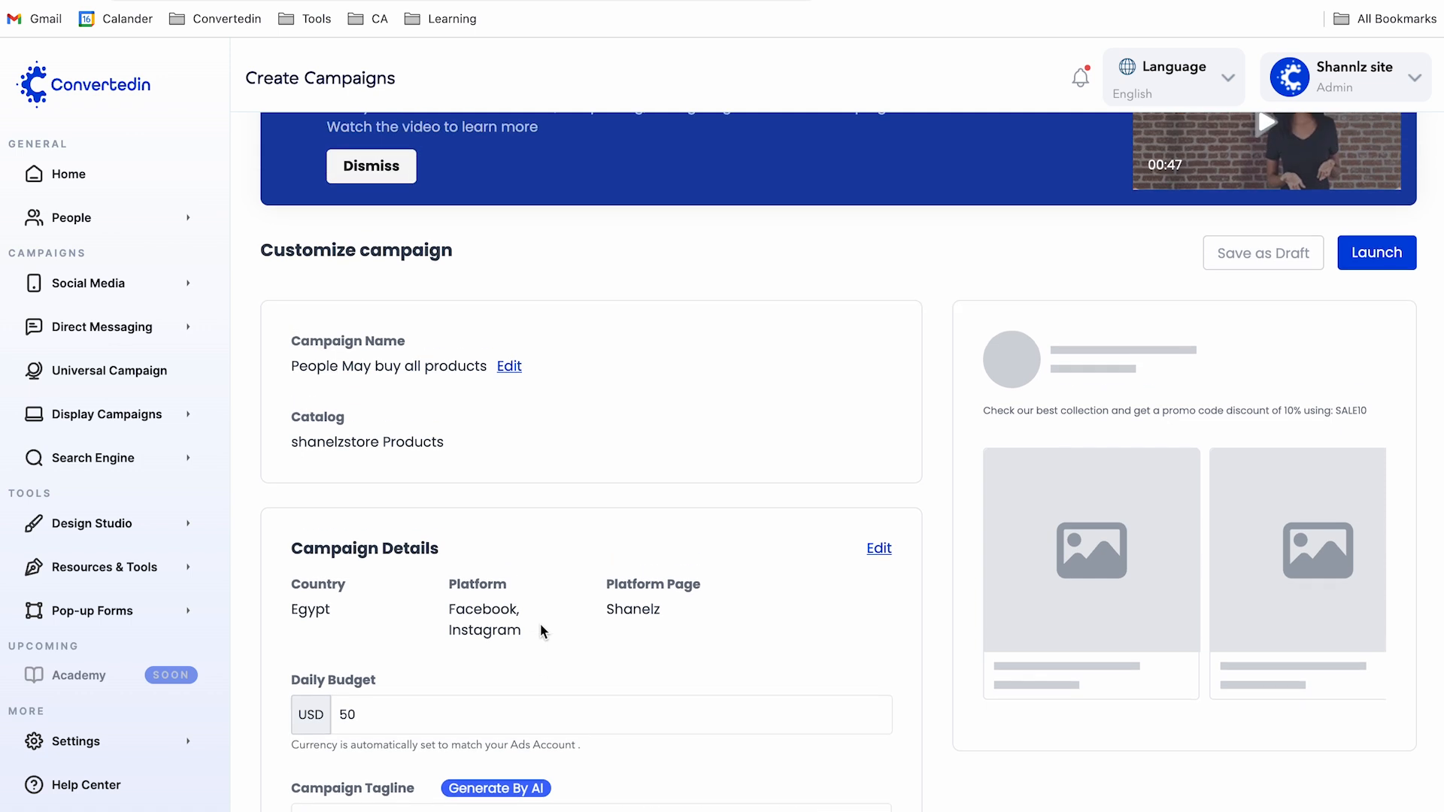
pyautogui.scroll(-3, 540, 624)
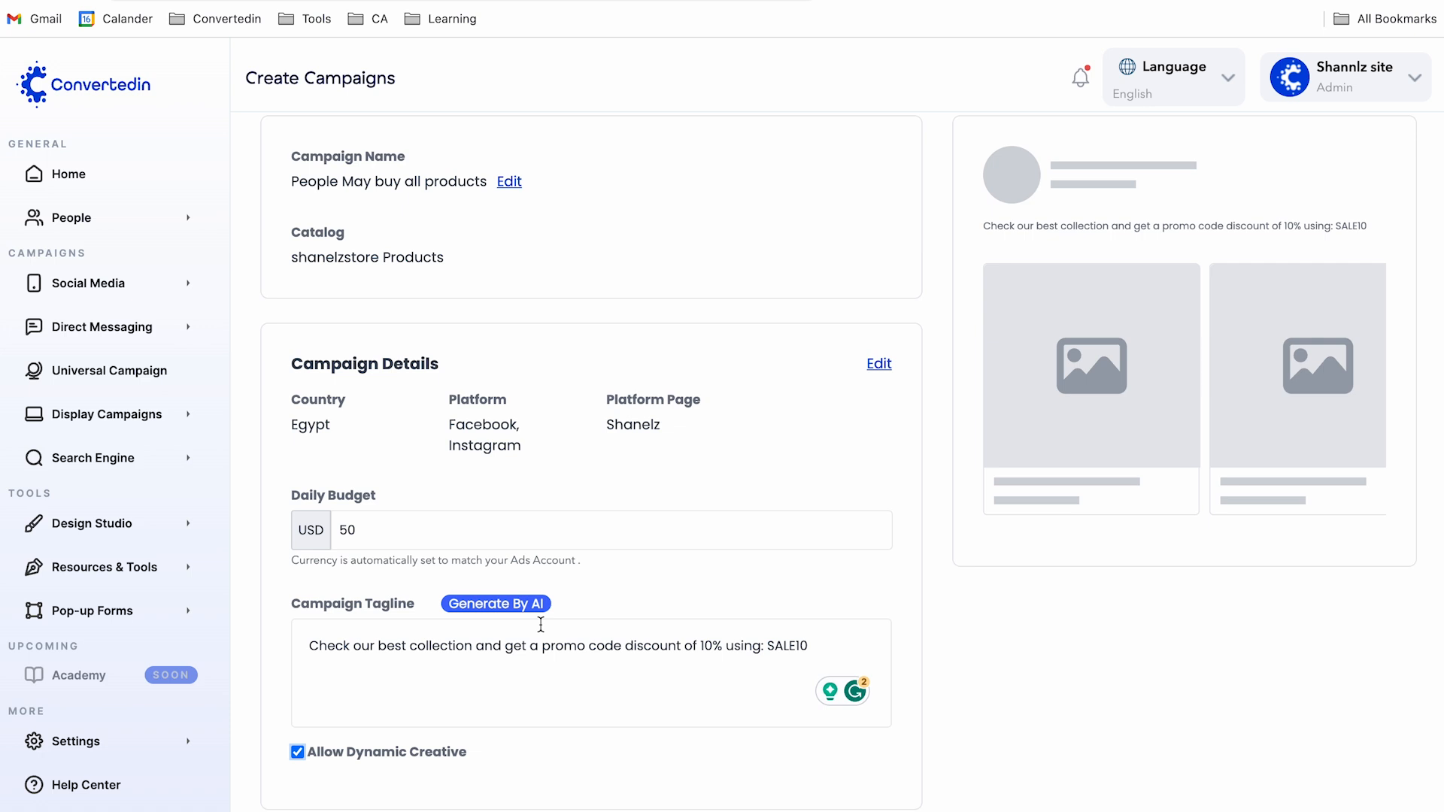
pyautogui.scroll(4, 630, 580)
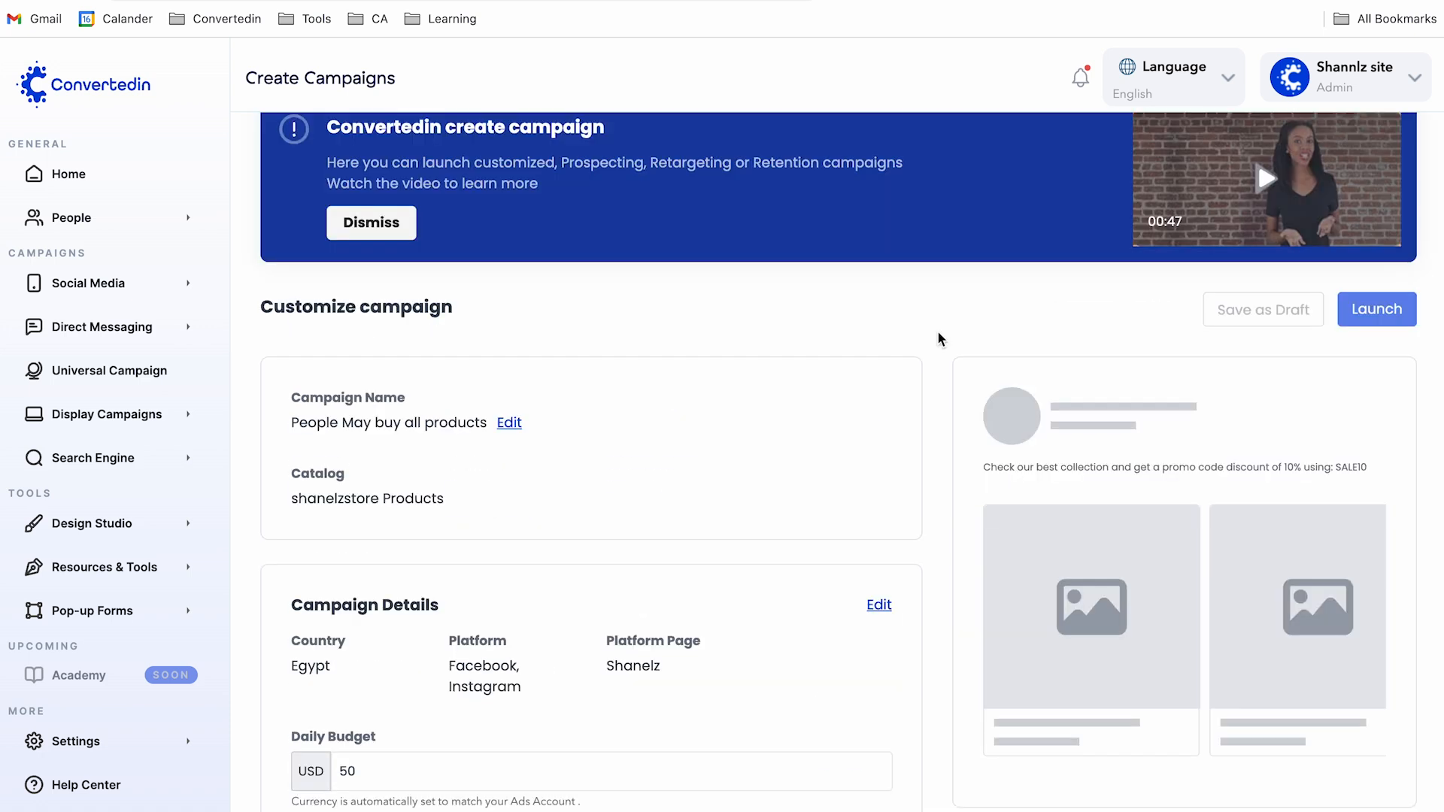
# Return to the campaigns overview and look through the list of all campaigns.
pyautogui.press('super+Left')
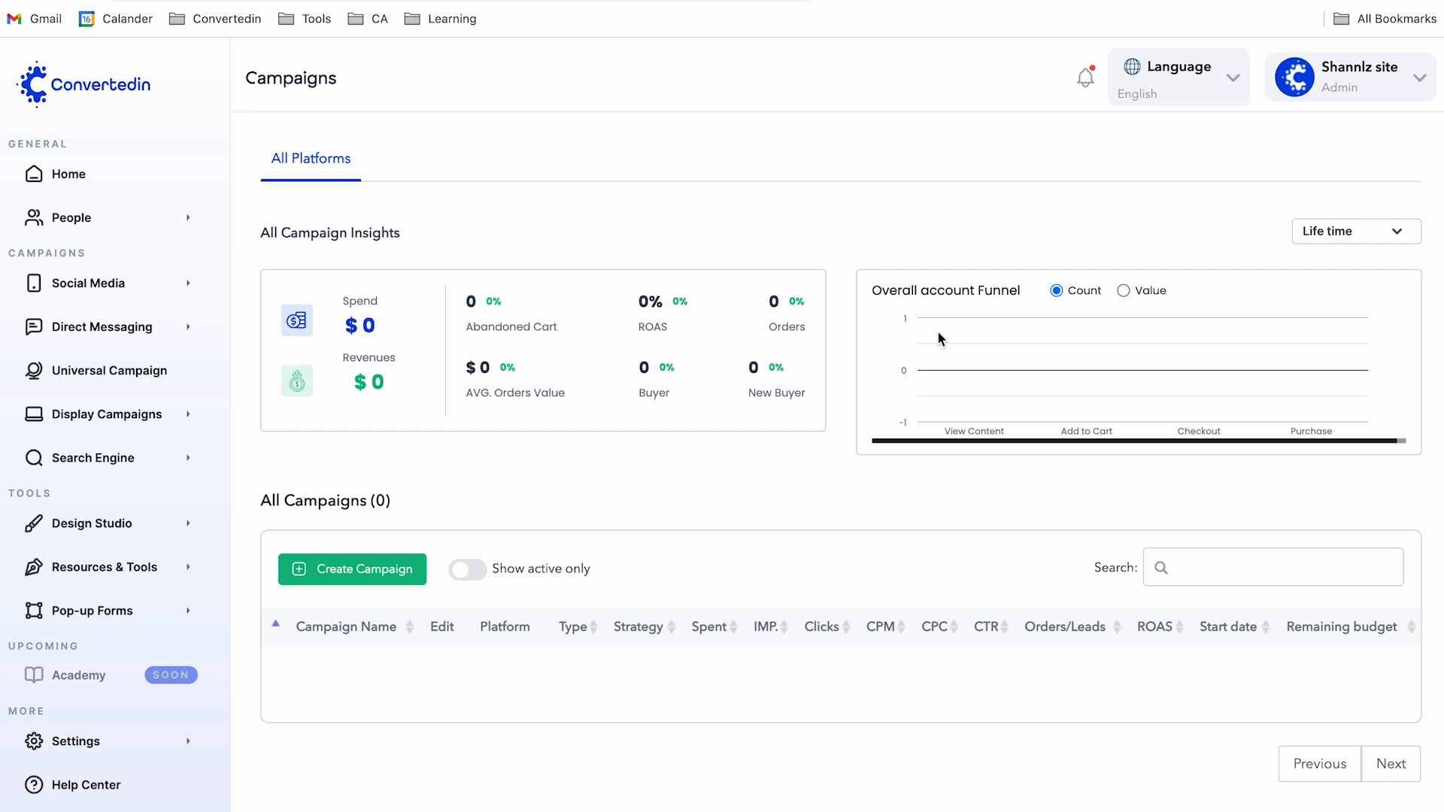
pyautogui.scroll(-3, 937, 331)
pyautogui.scroll(-1, 937, 338)
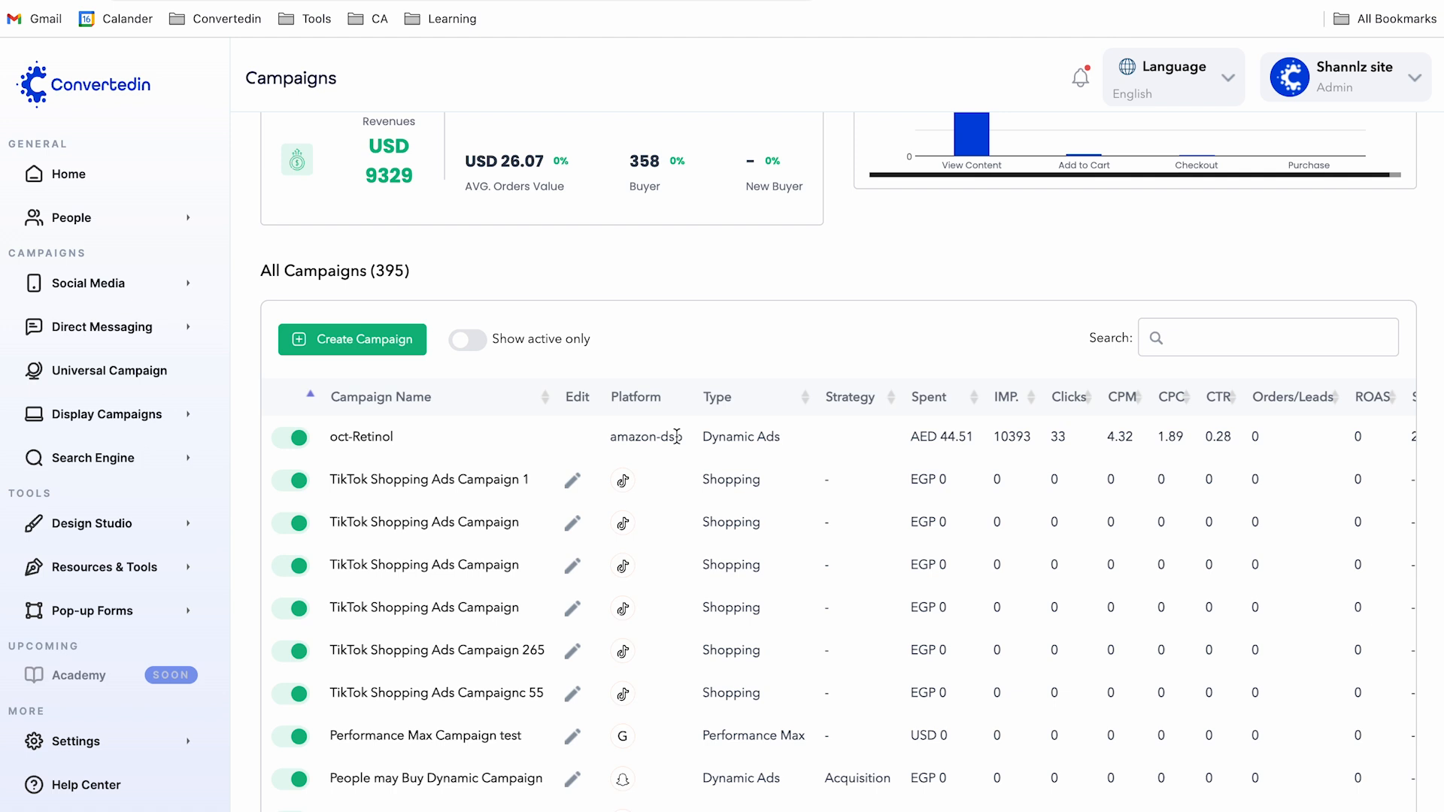
# Start a new combined Facebook & Instagram campaign with the Engage Previous Visitors template type.
pyautogui.click(162, 289)
pyautogui.click(99, 364)
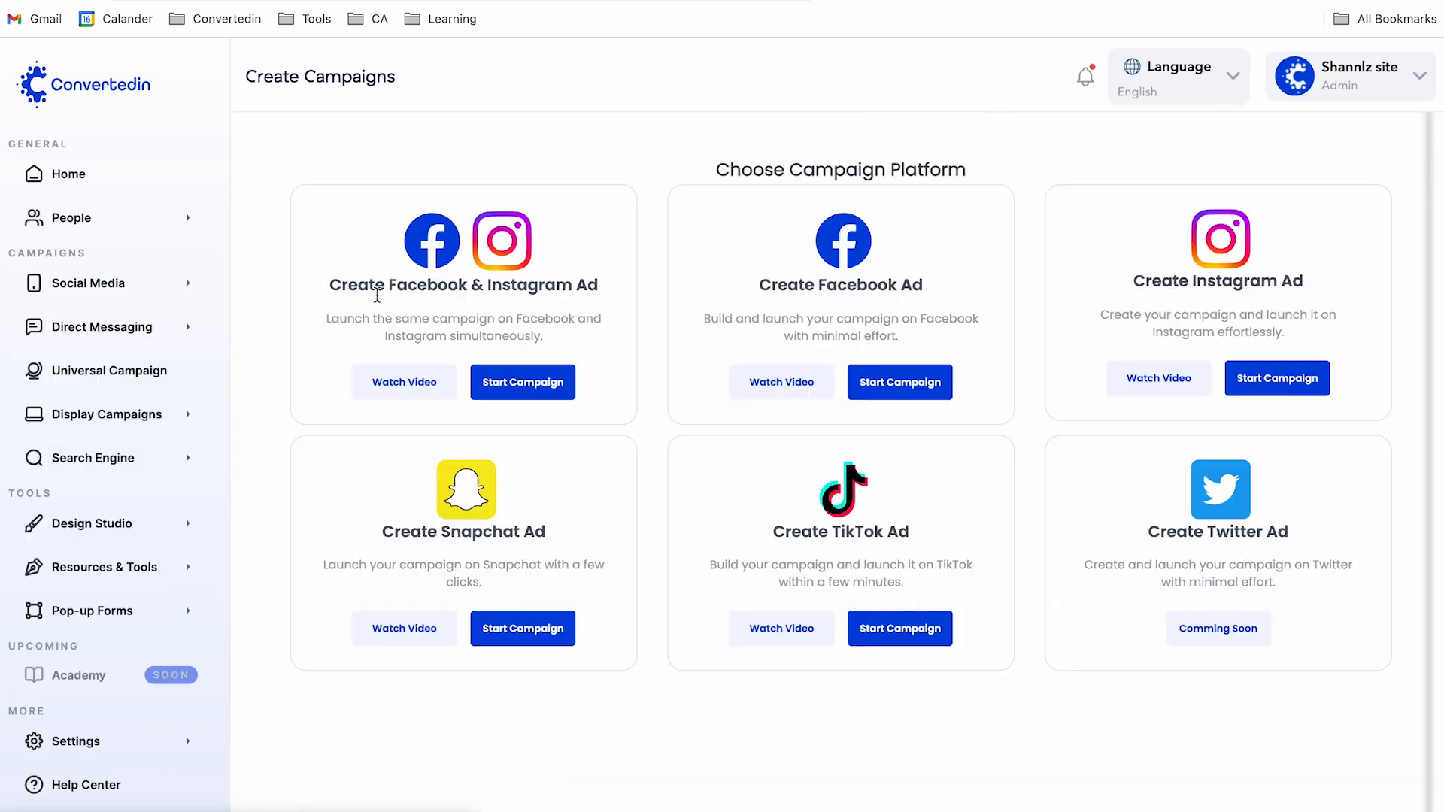
pyautogui.click(553, 385)
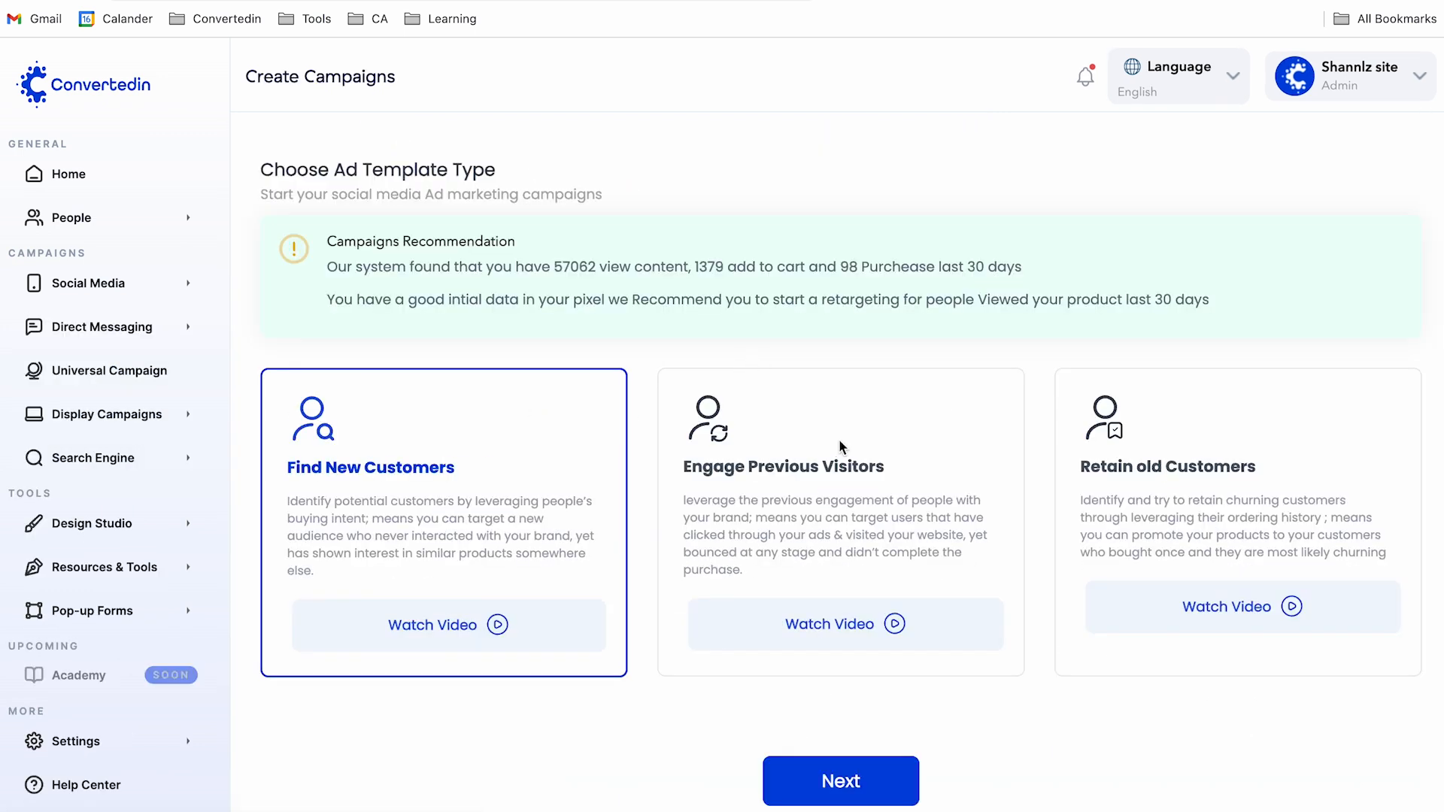
pyautogui.click(839, 441)
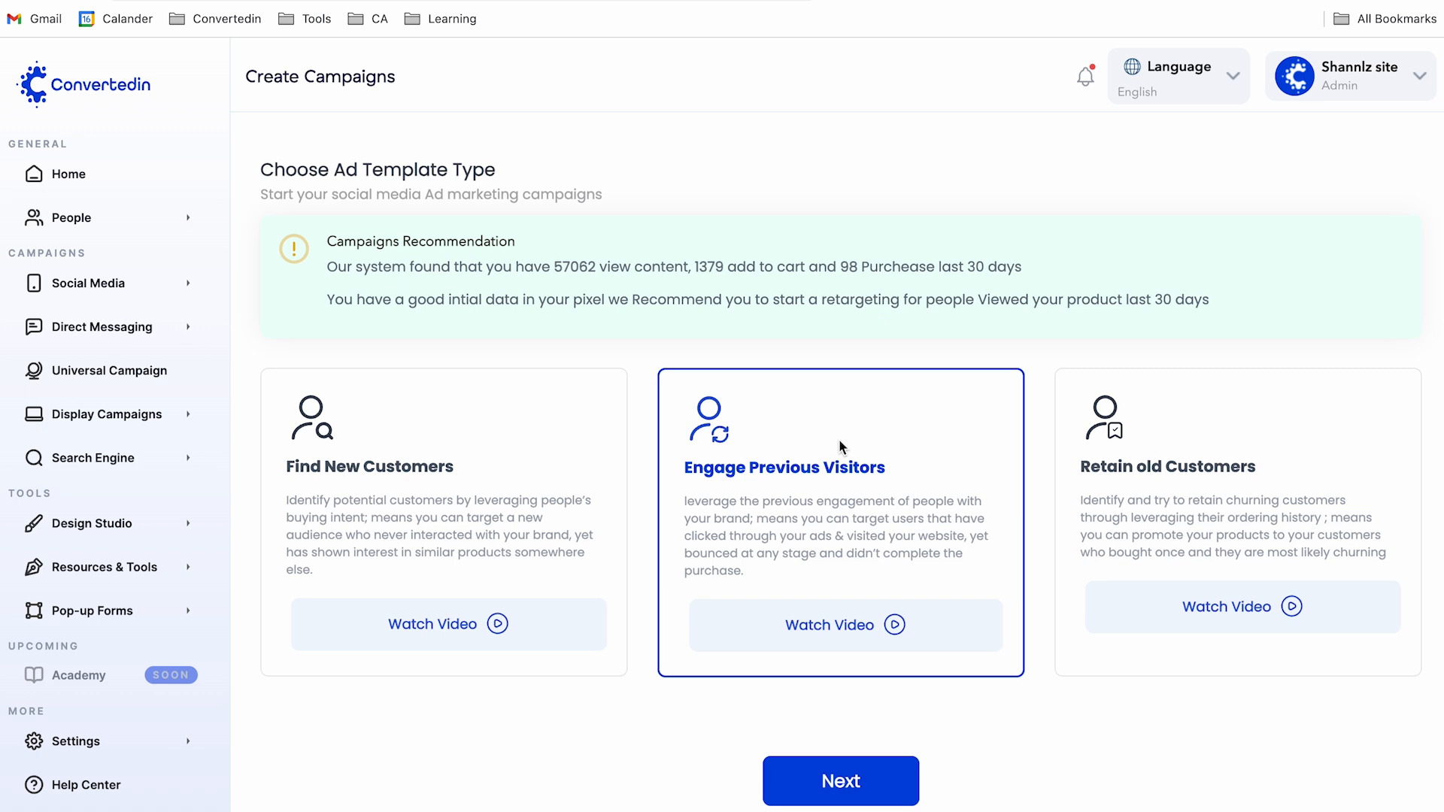
pyautogui.click(840, 782)
# Search the templates for "add to cart" and use the one retargeting all people who add to cart to all products.
pyautogui.click(1150, 155)
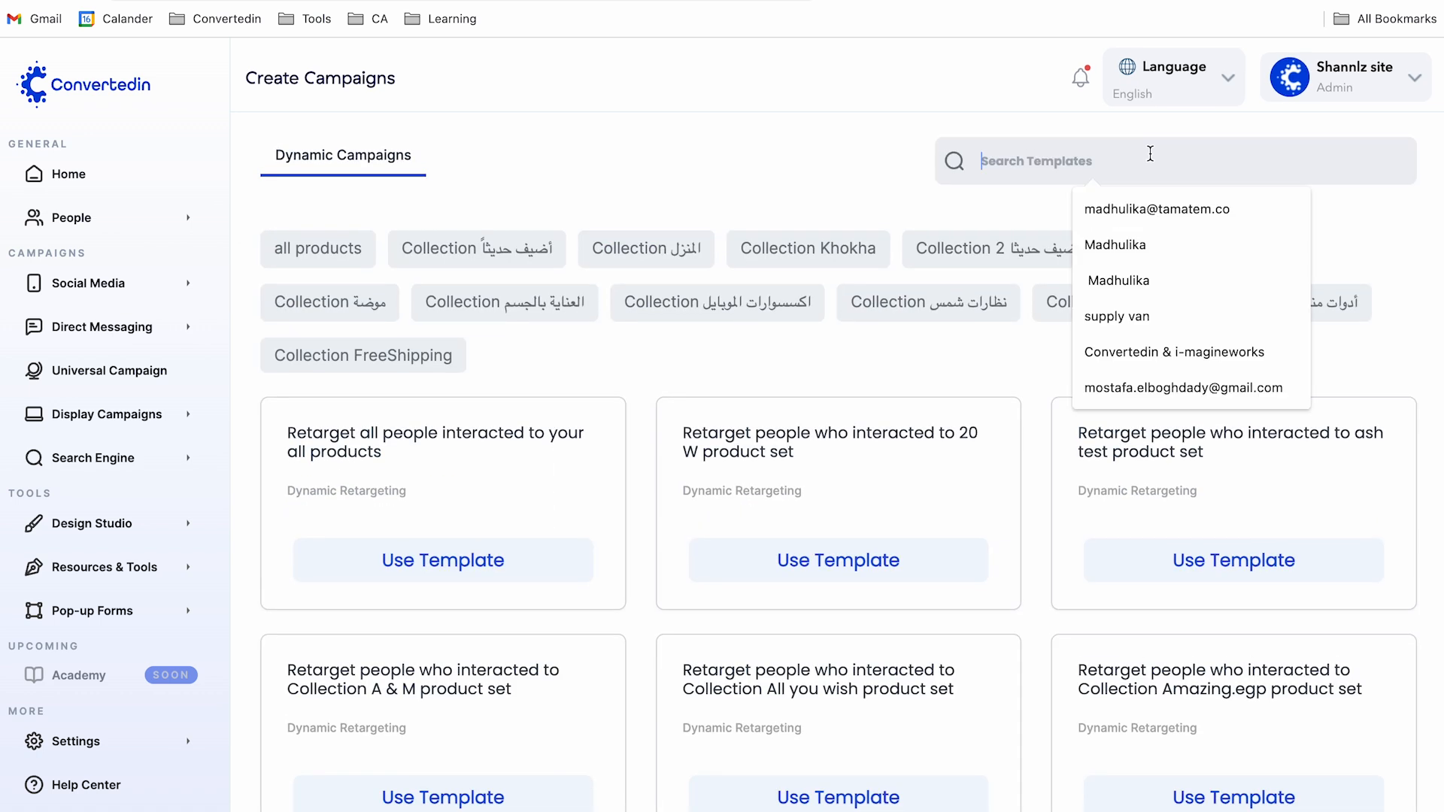
pyautogui.write('add to cart')
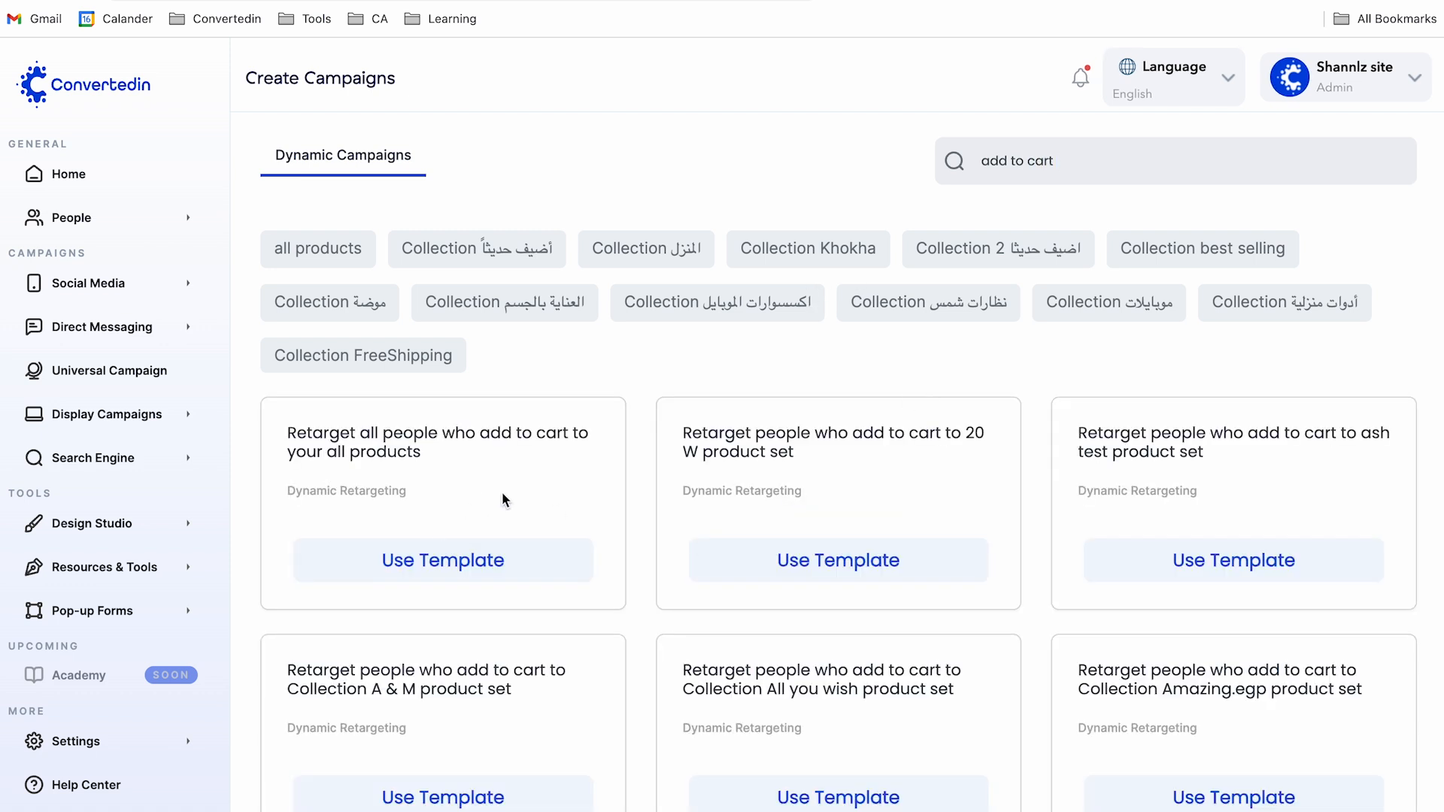
pyautogui.tripleClick(379, 452)
pyautogui.click(380, 451)
pyautogui.click(454, 560)
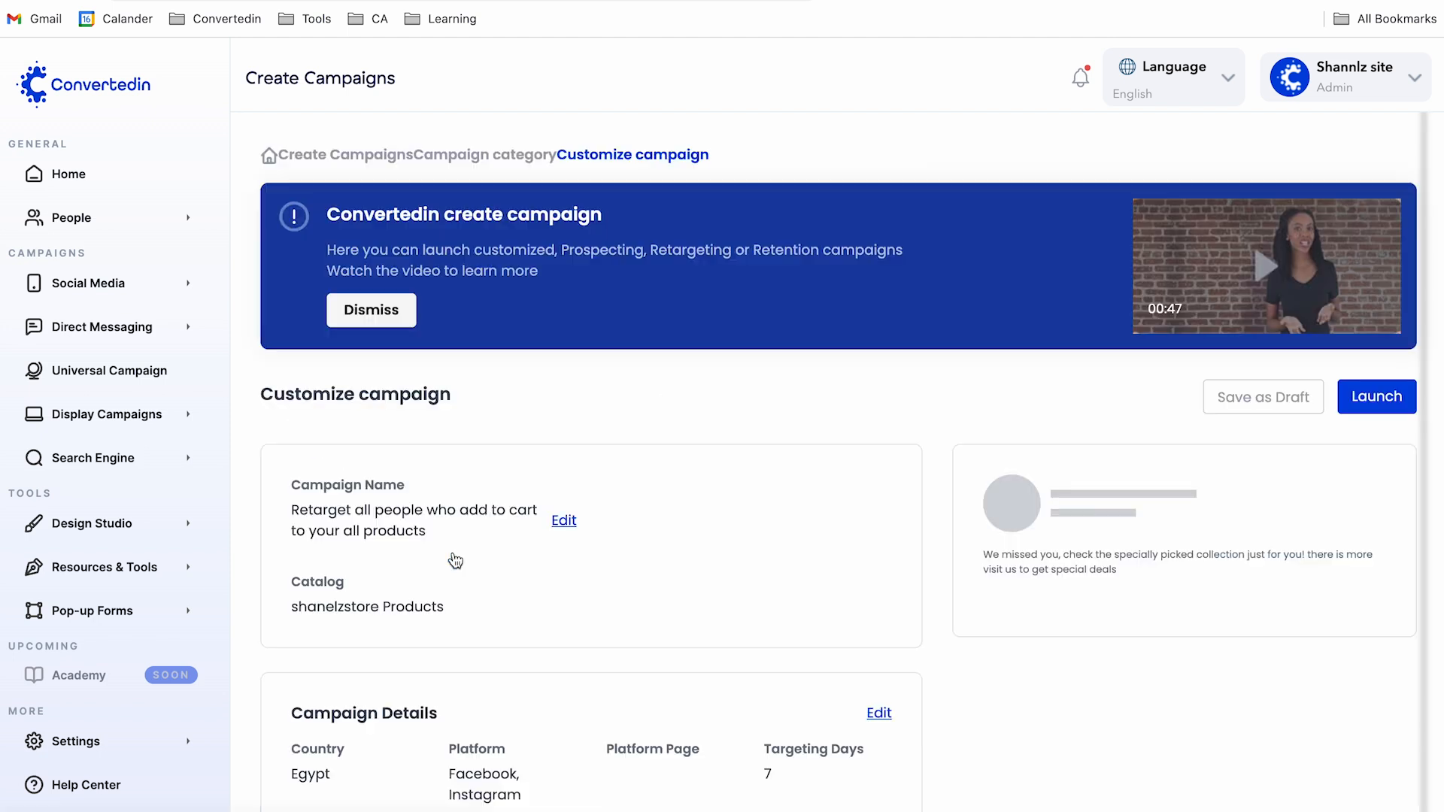
# Review the retargeting campaign's details and generate a new campaign tagline with AI.
pyautogui.scroll(-3, 706, 506)
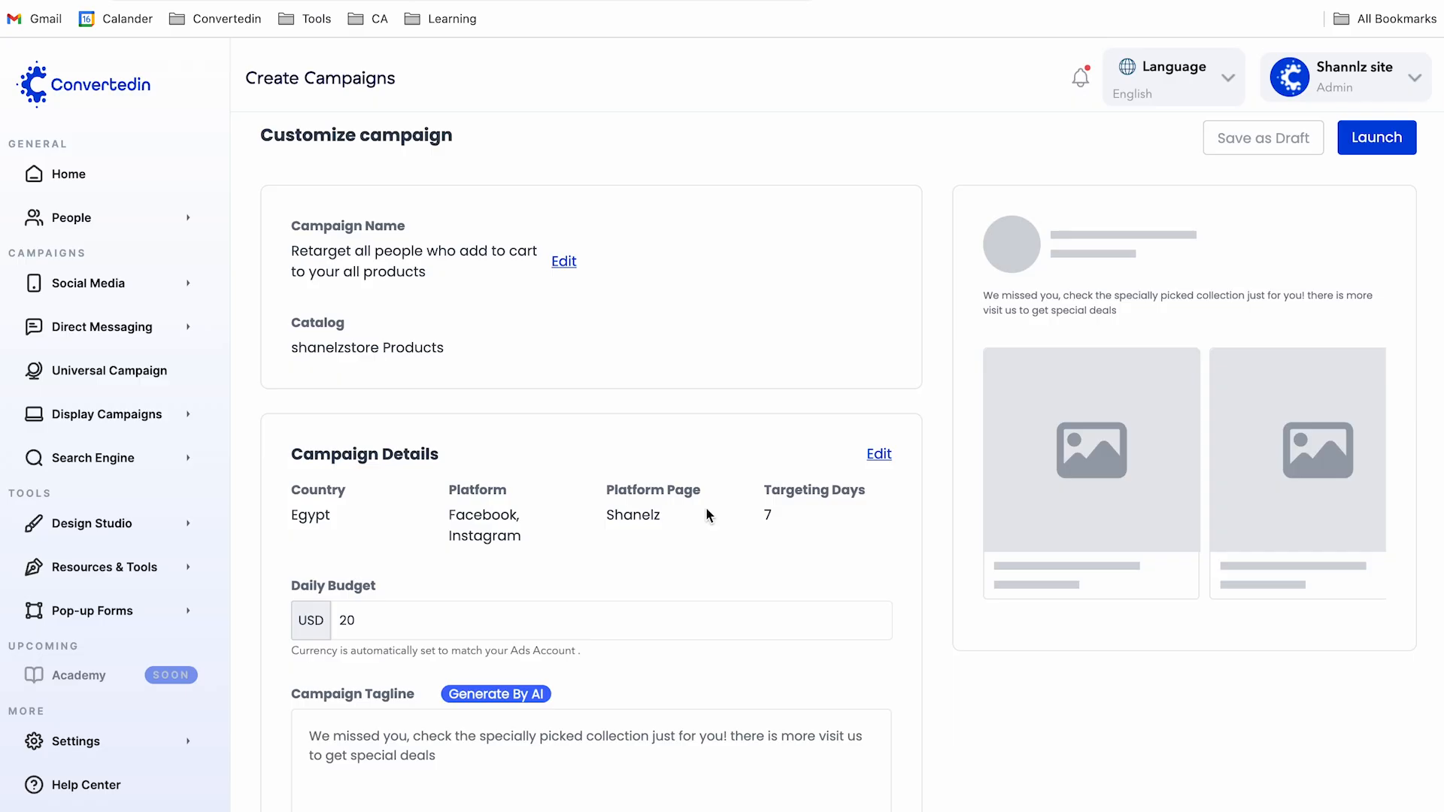
pyautogui.scroll(-2, 706, 507)
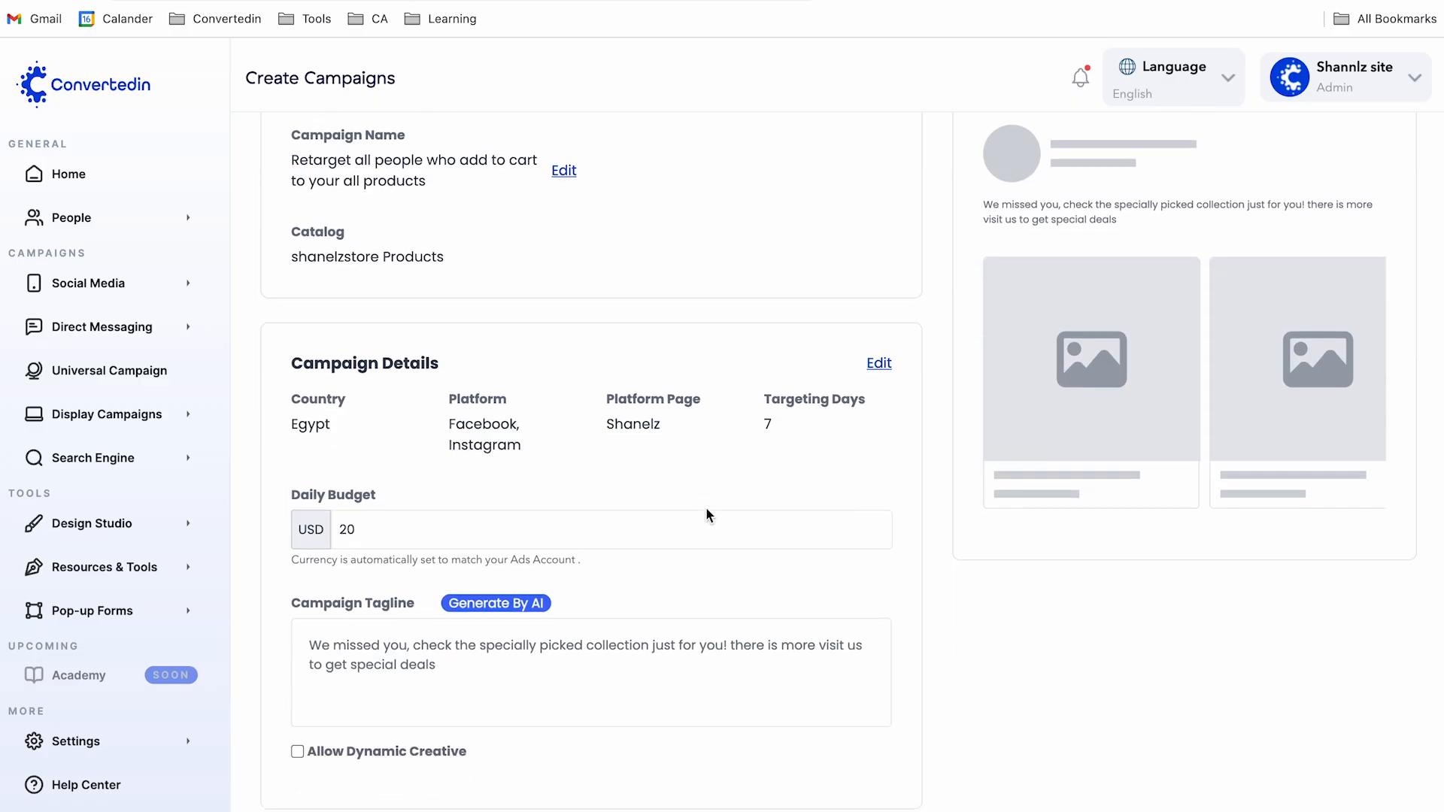
pyautogui.click(563, 680)
pyautogui.scroll(5, 968, 489)
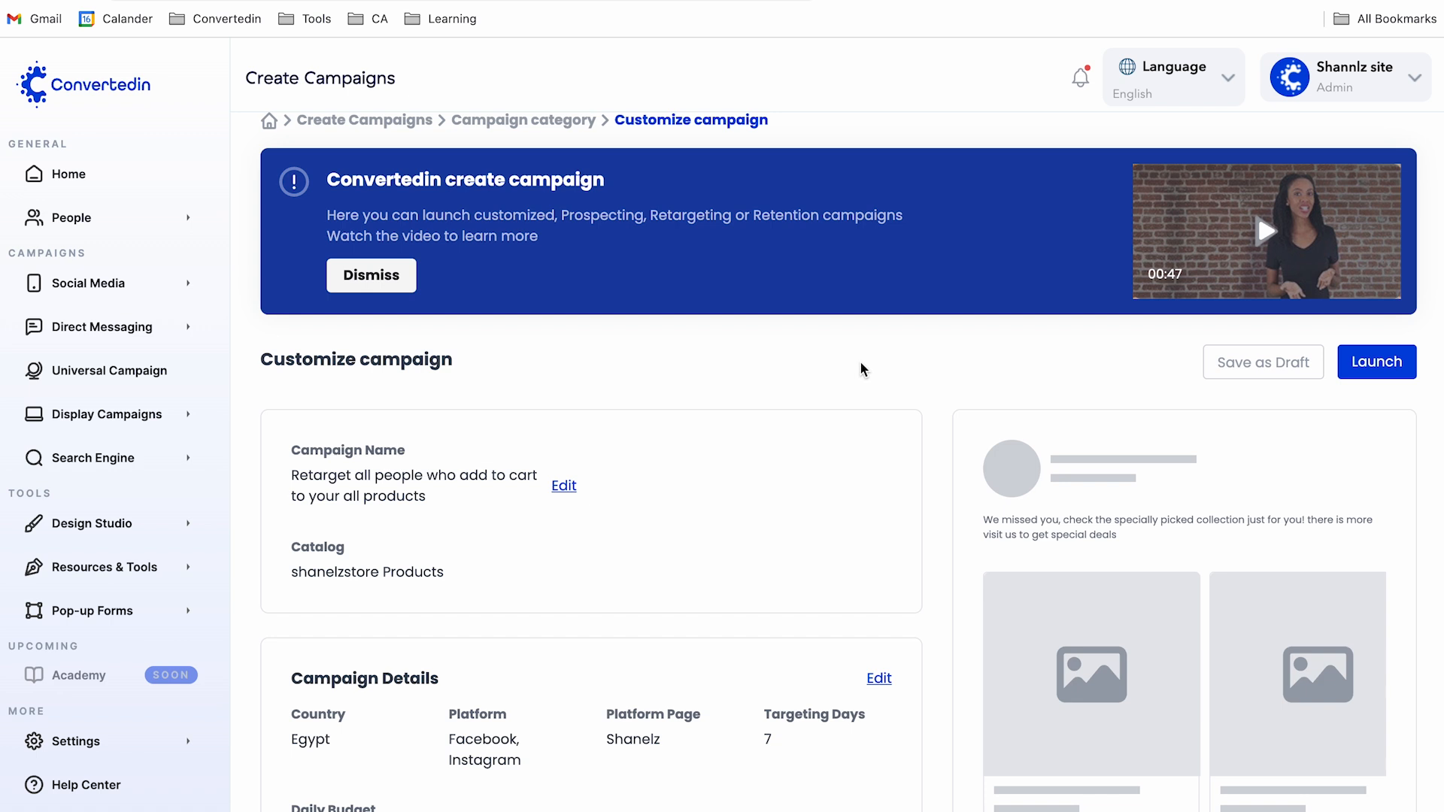
pyautogui.scroll(-5, 860, 369)
pyautogui.click(473, 609)
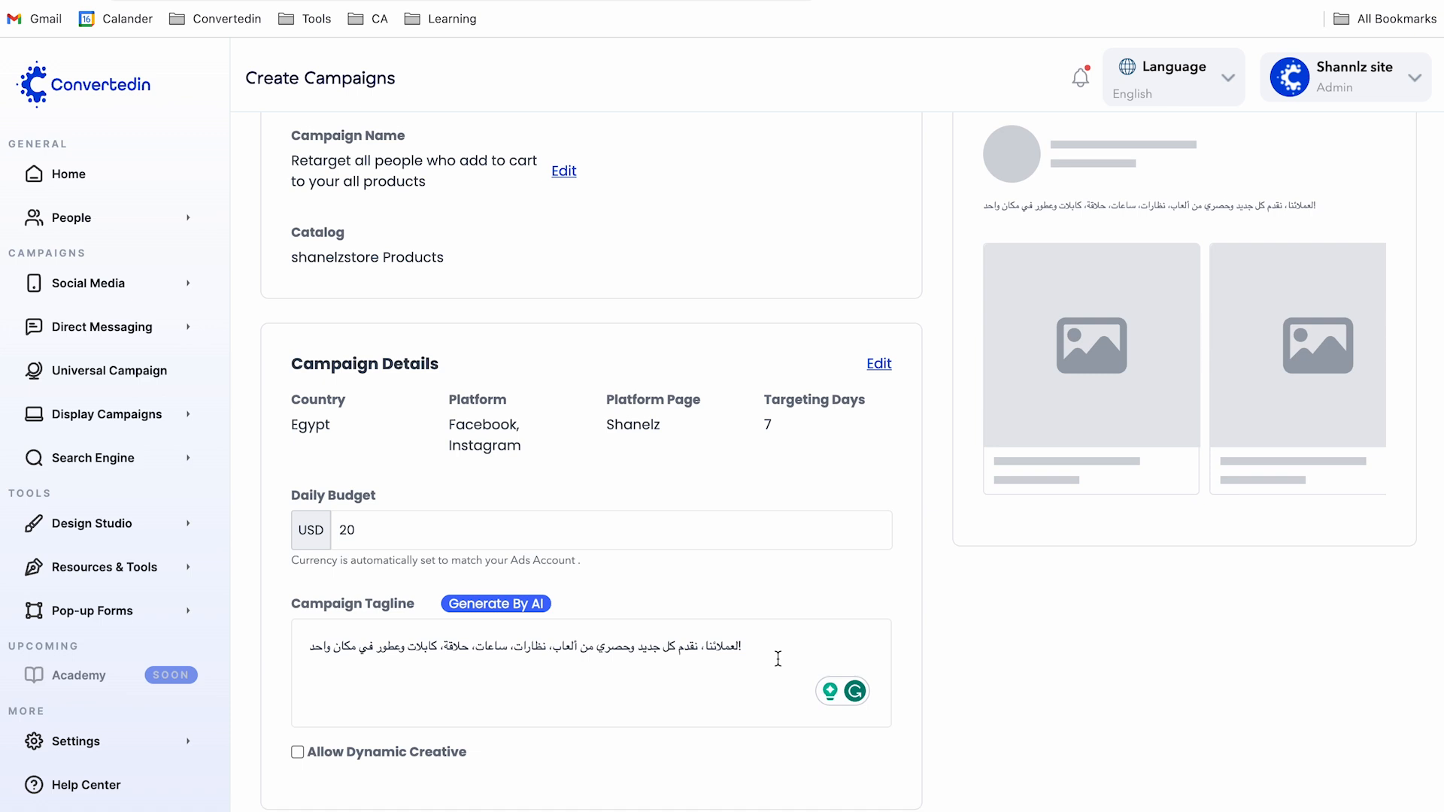
# Browse the Find New Customers templates for a Facebook & Instagram campaign and examine the lookalike template for website visitors in the last 30 days.
pyautogui.scroll(5, 778, 659)
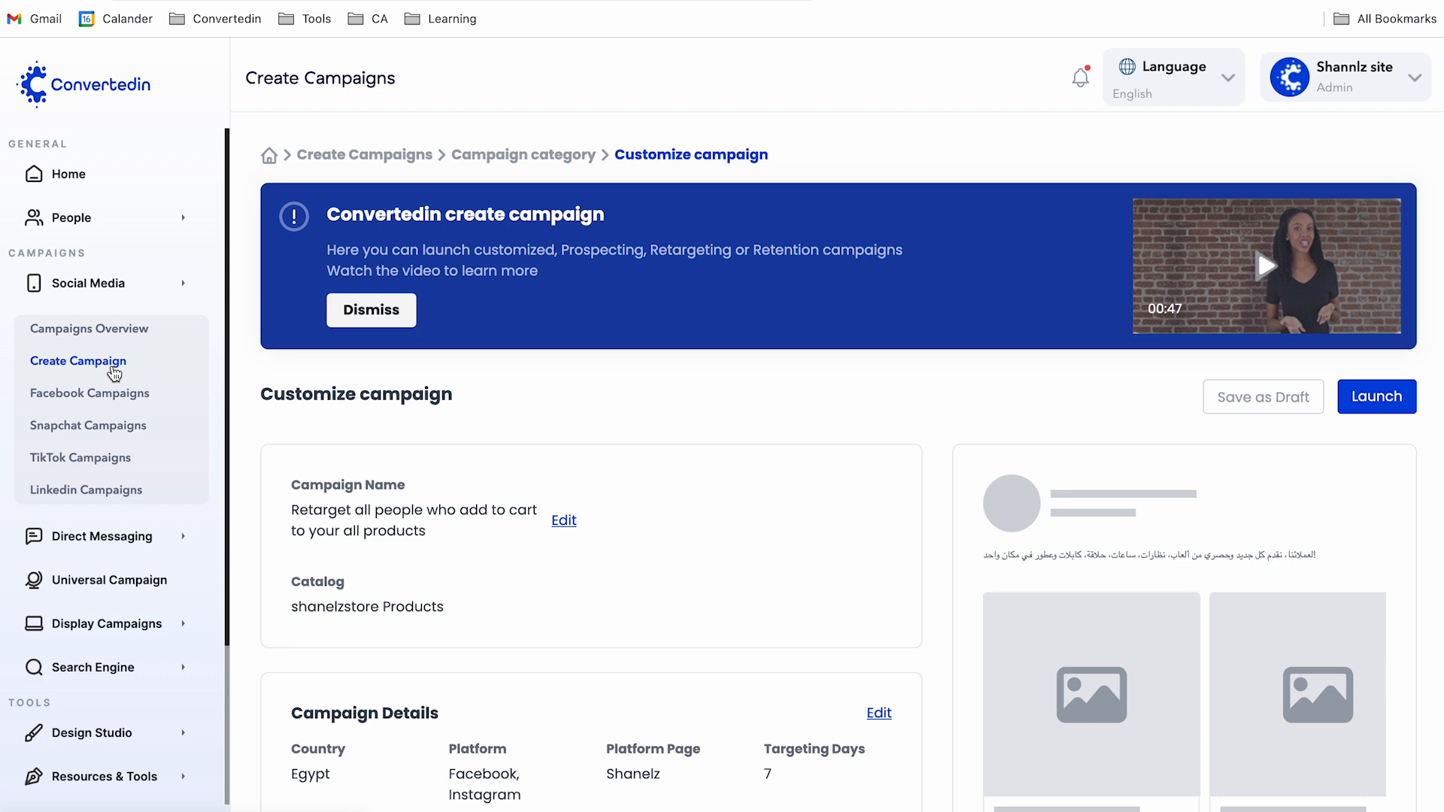
pyautogui.click(114, 373)
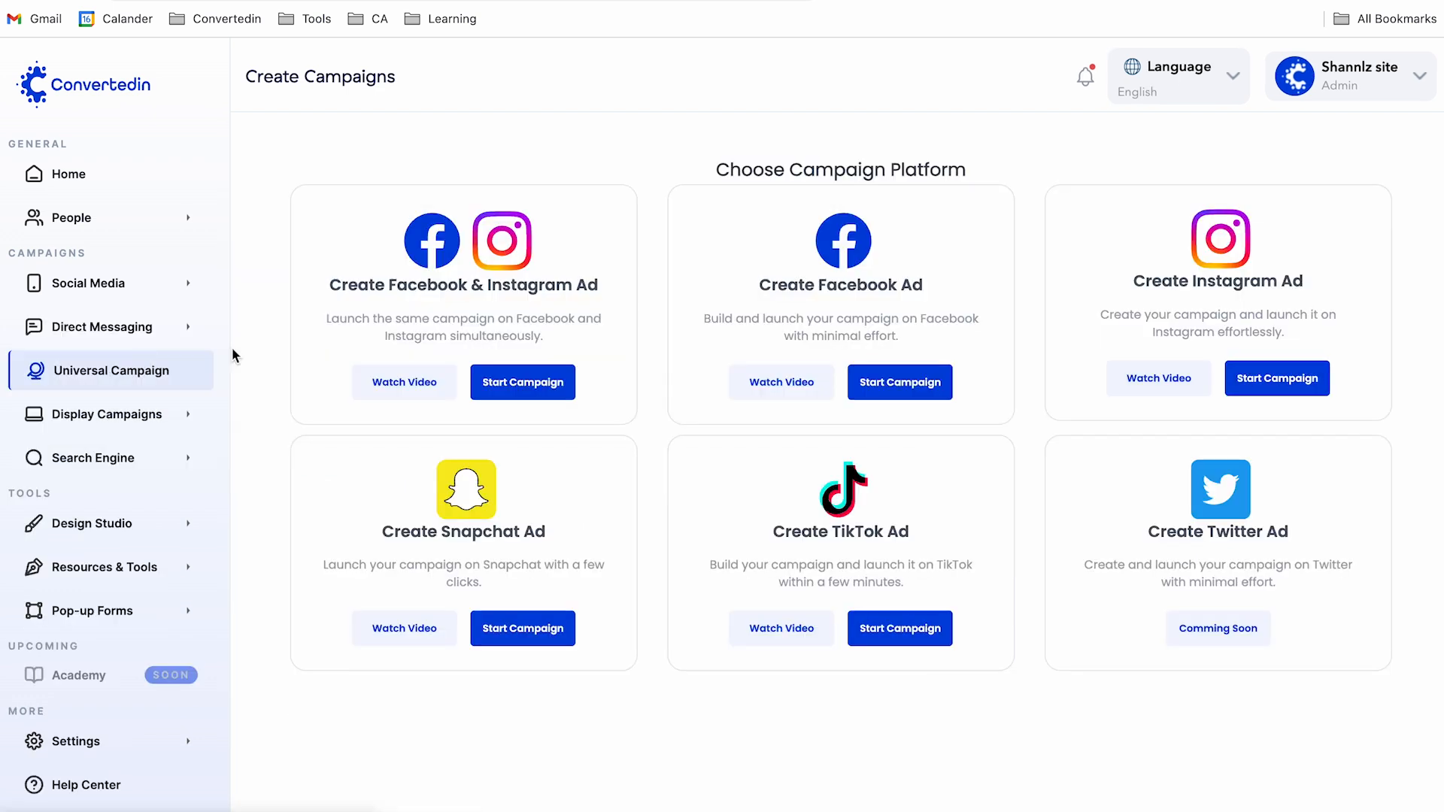
pyautogui.click(547, 387)
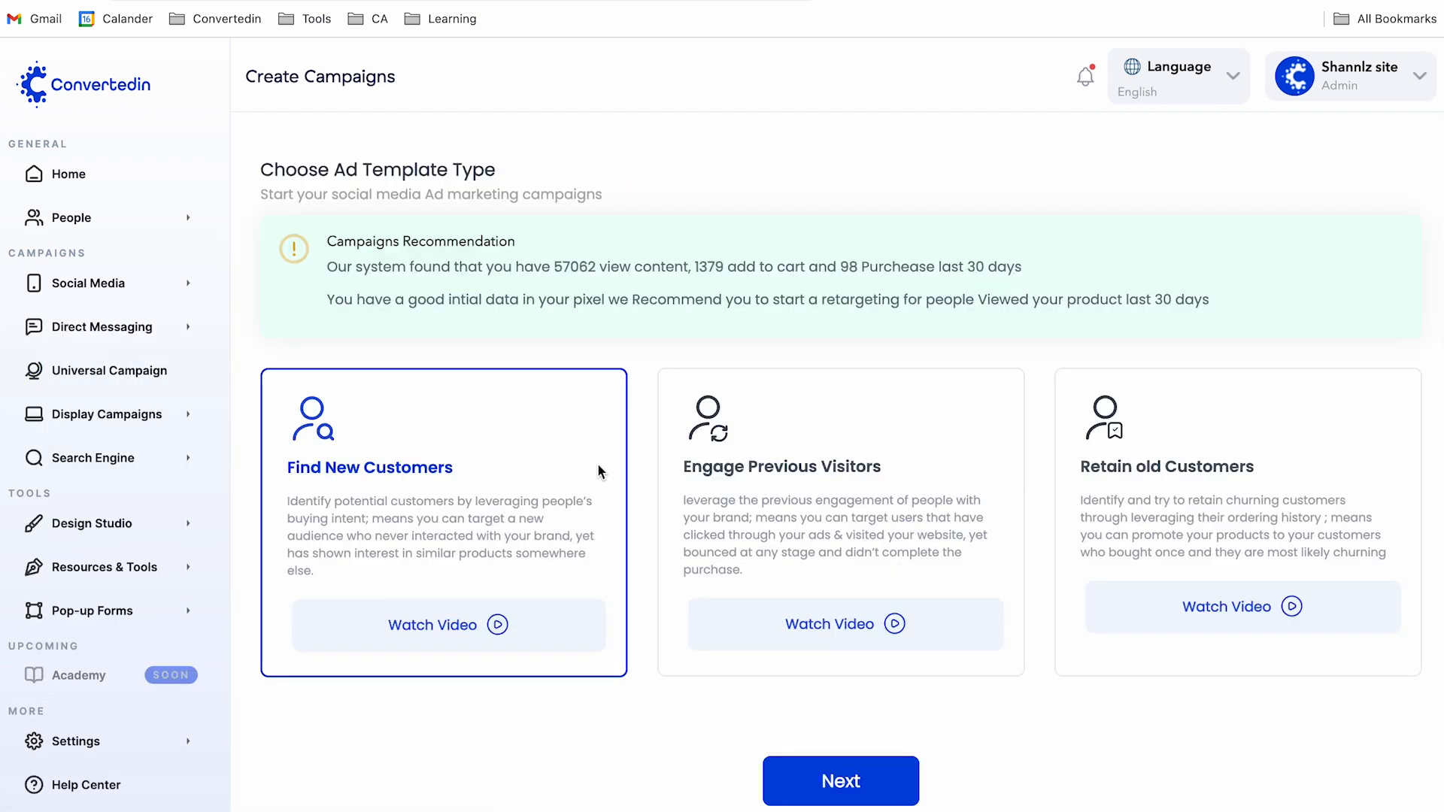
pyautogui.click(799, 790)
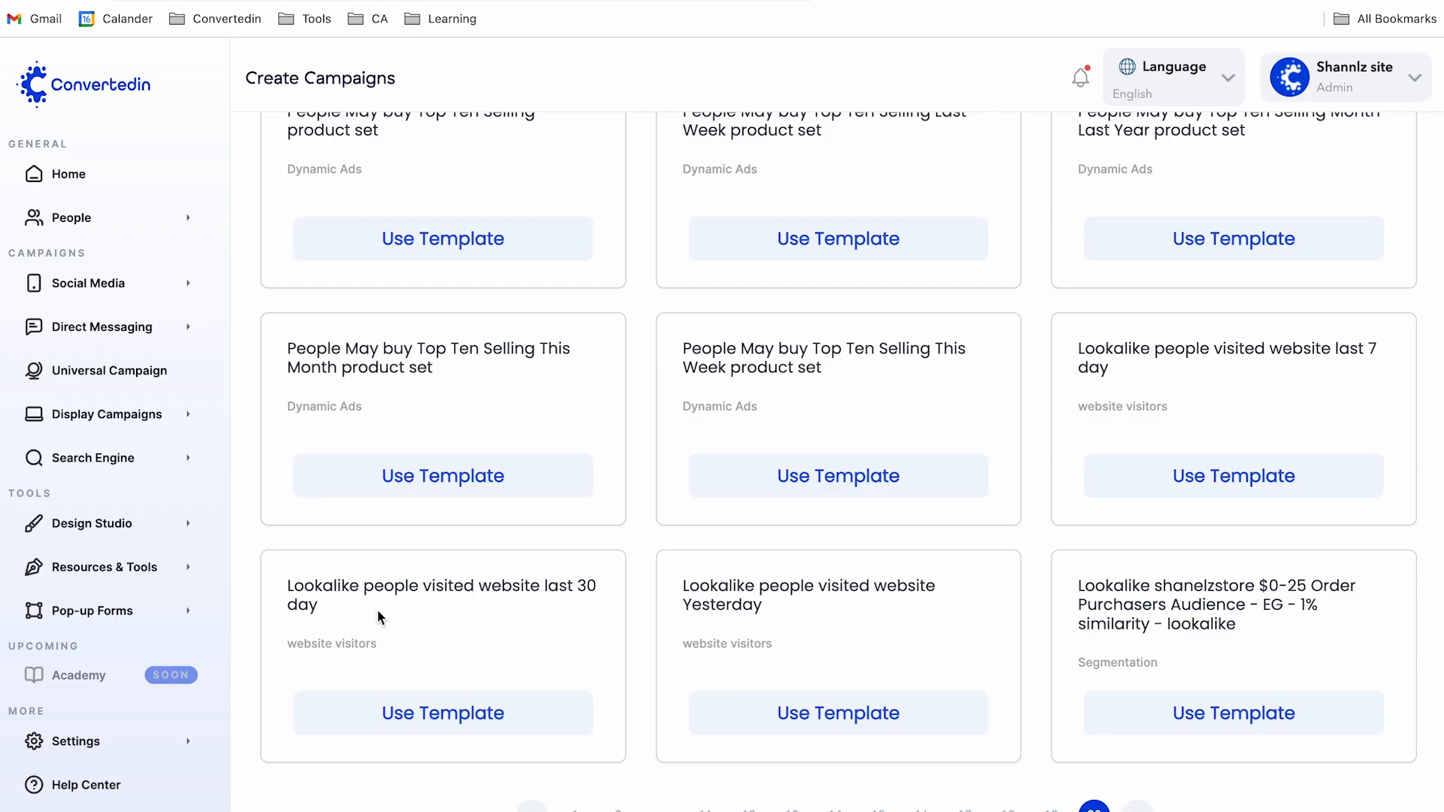
pyautogui.moveTo(330, 609); pyautogui.dragTo(286, 588)
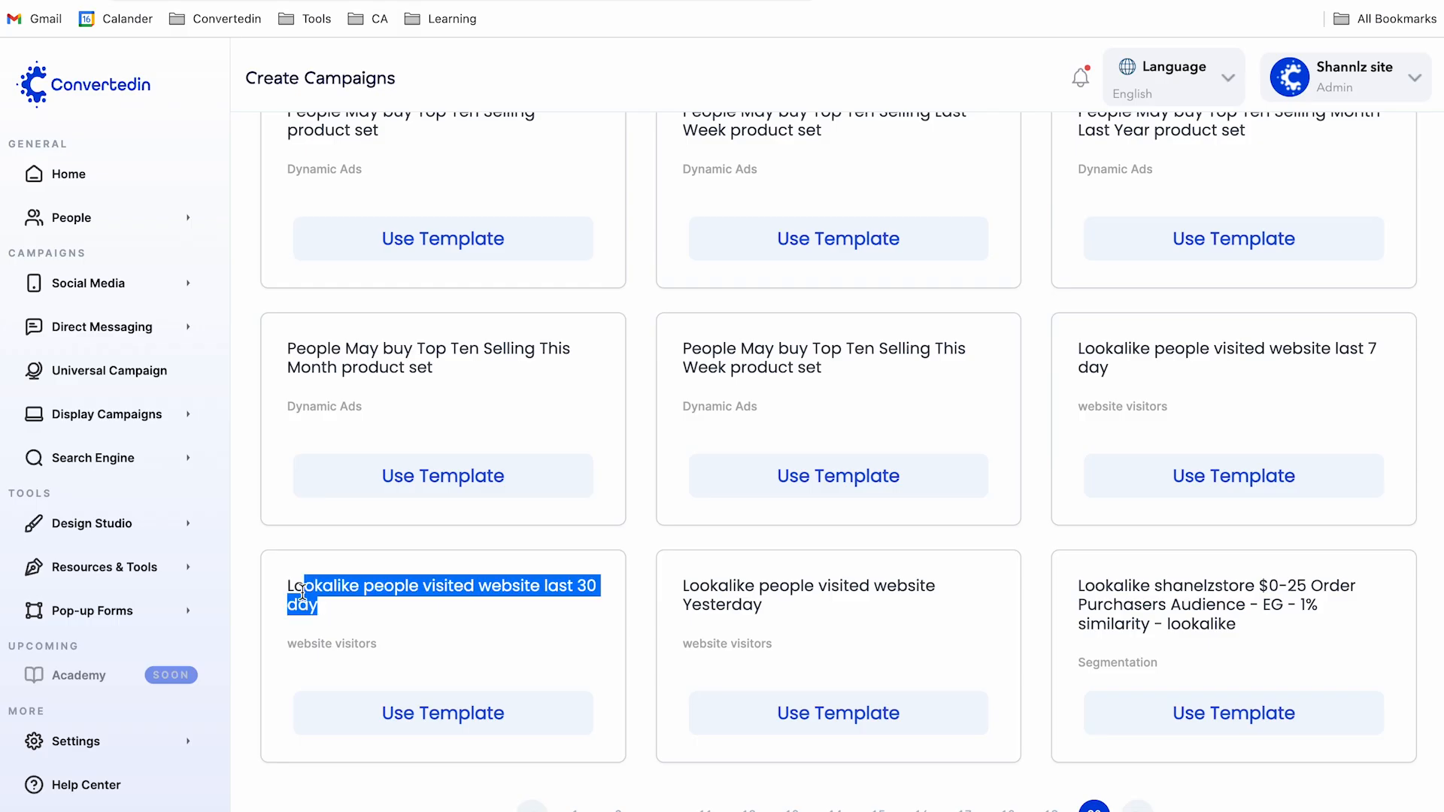
pyautogui.click(453, 606)
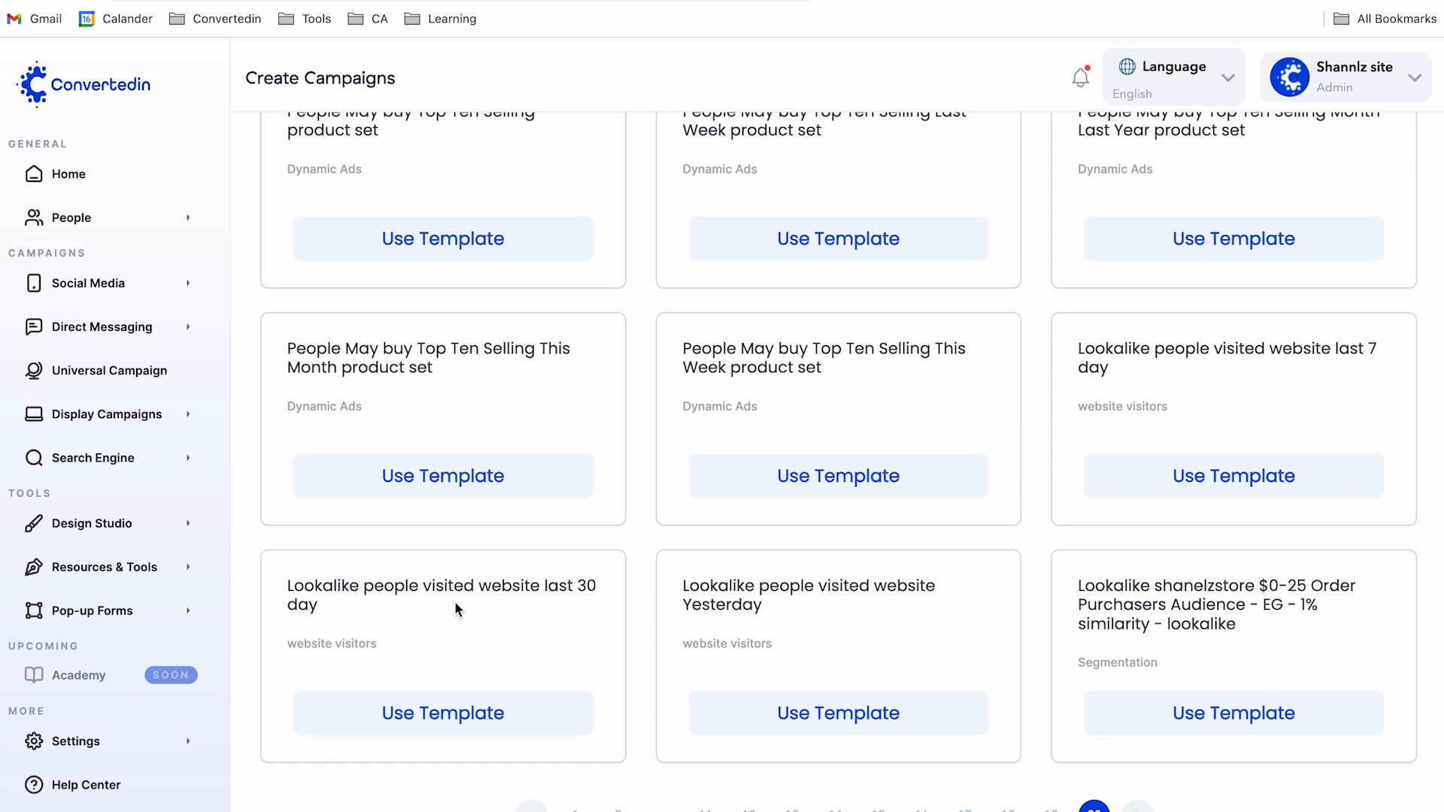
# Open the customer segments and start a social media ads campaign for the All Customers Segment.
pyautogui.click(118, 219)
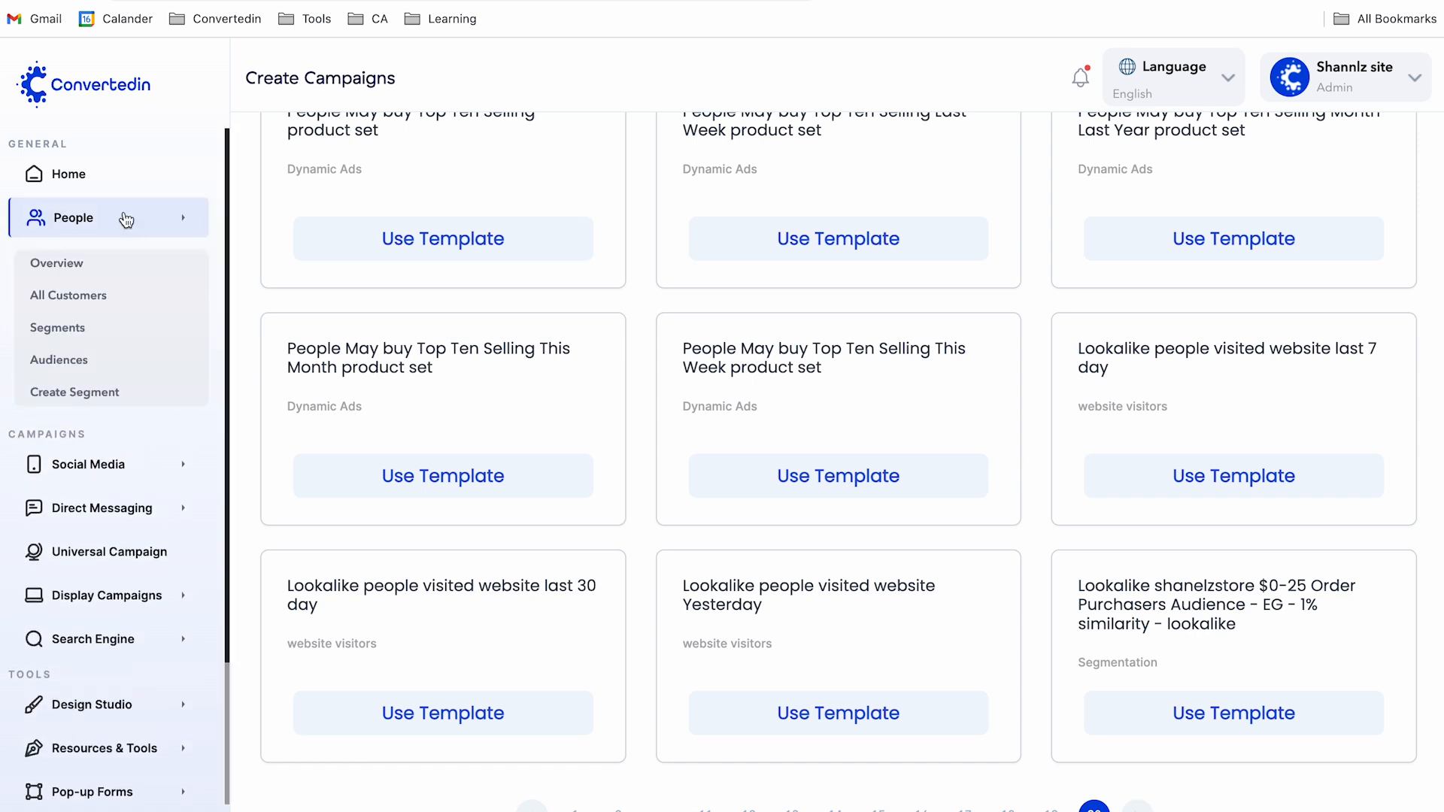
pyautogui.click(73, 327)
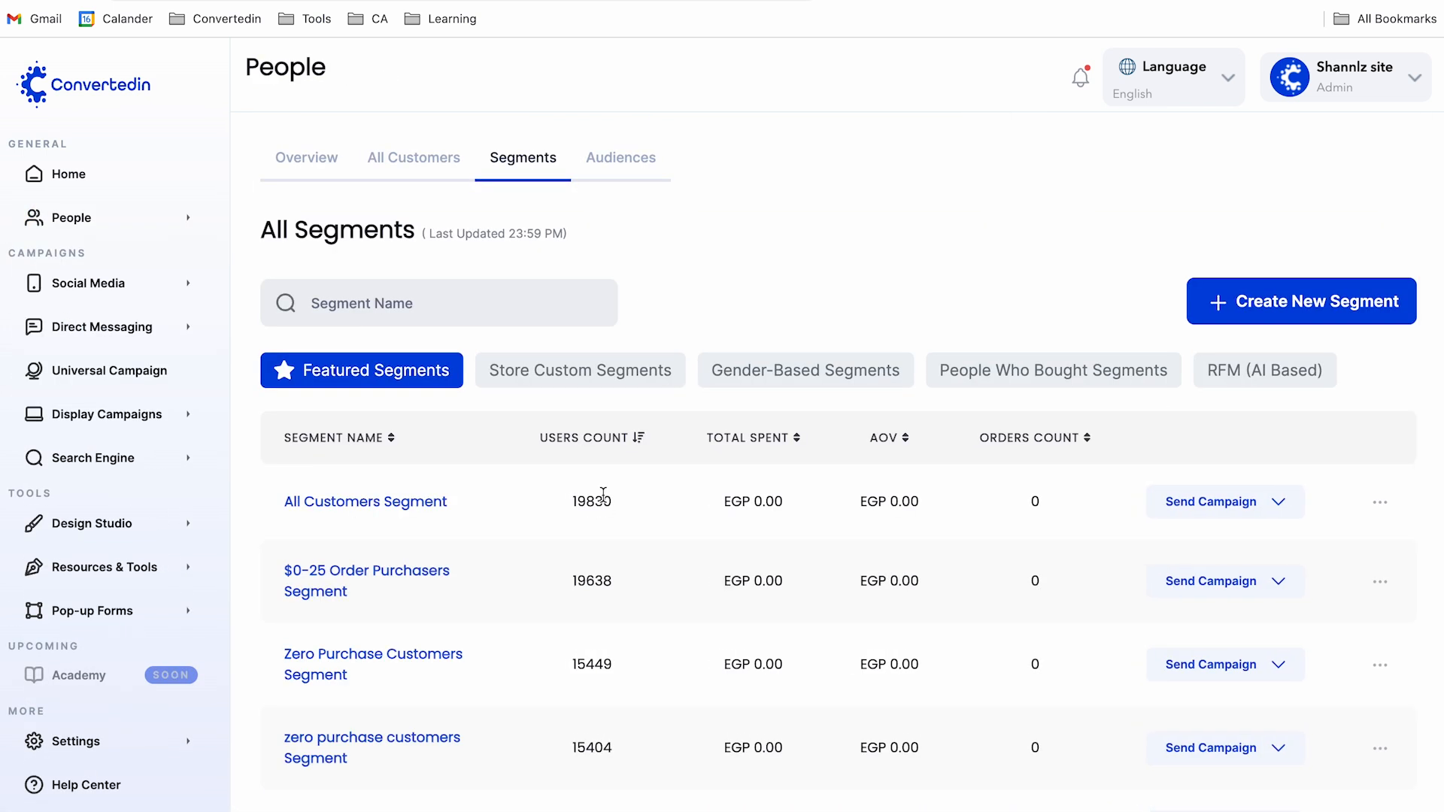
pyautogui.moveTo(472, 504); pyautogui.dragTo(290, 504)
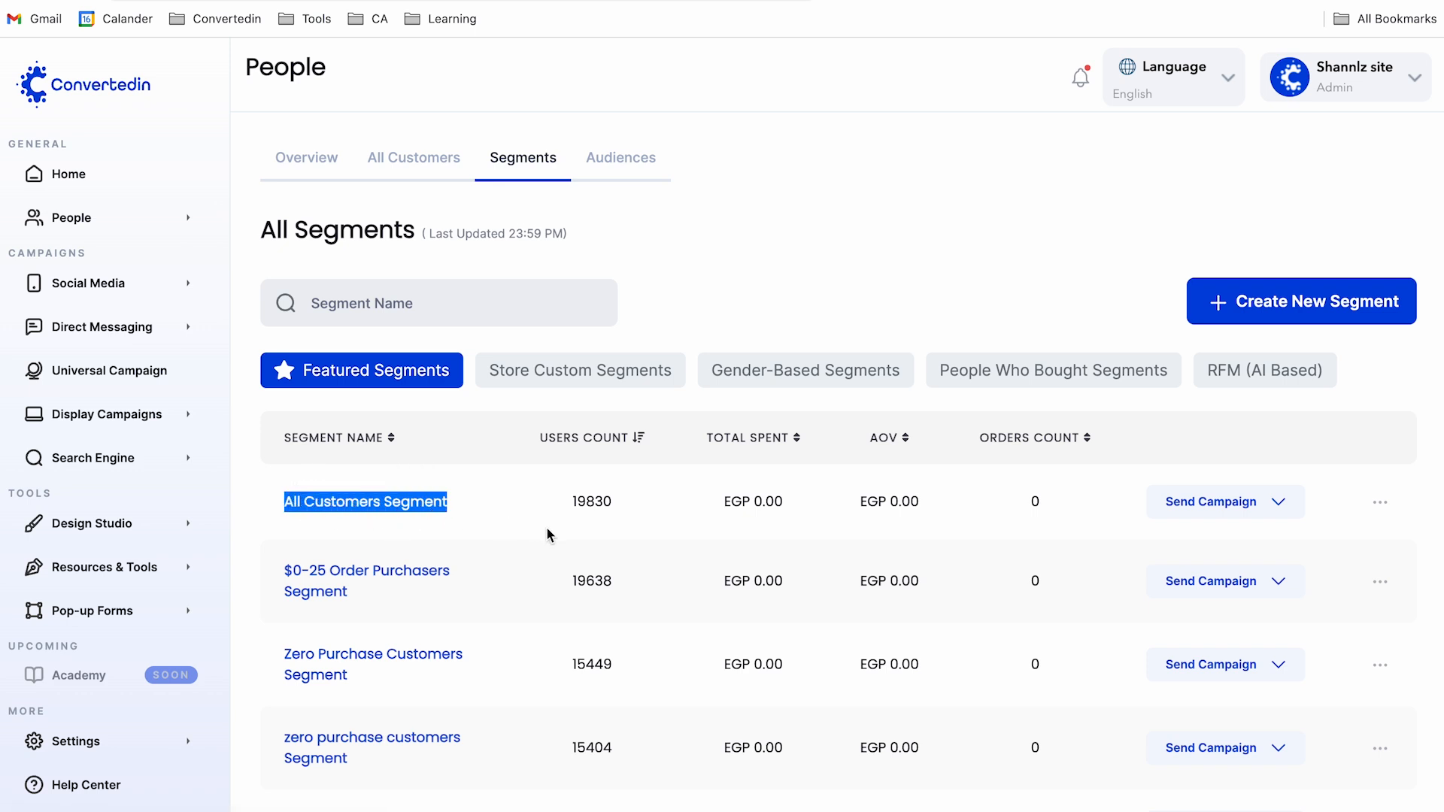
pyautogui.click(1279, 515)
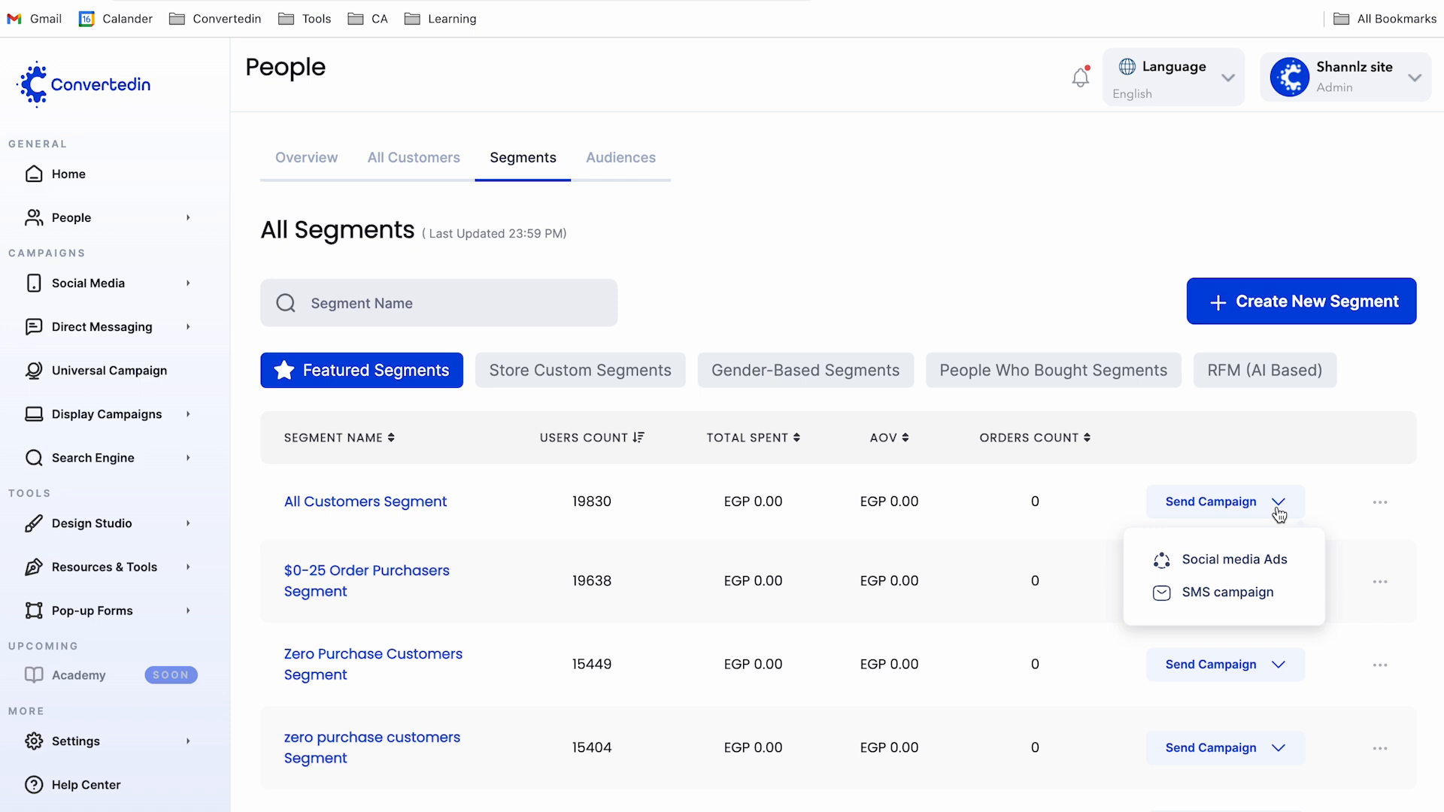
pyautogui.click(1244, 567)
# Publish the segment to Facebook & Instagram and create a prospecting campaign from its lookalike audience.
pyautogui.click(799, 381)
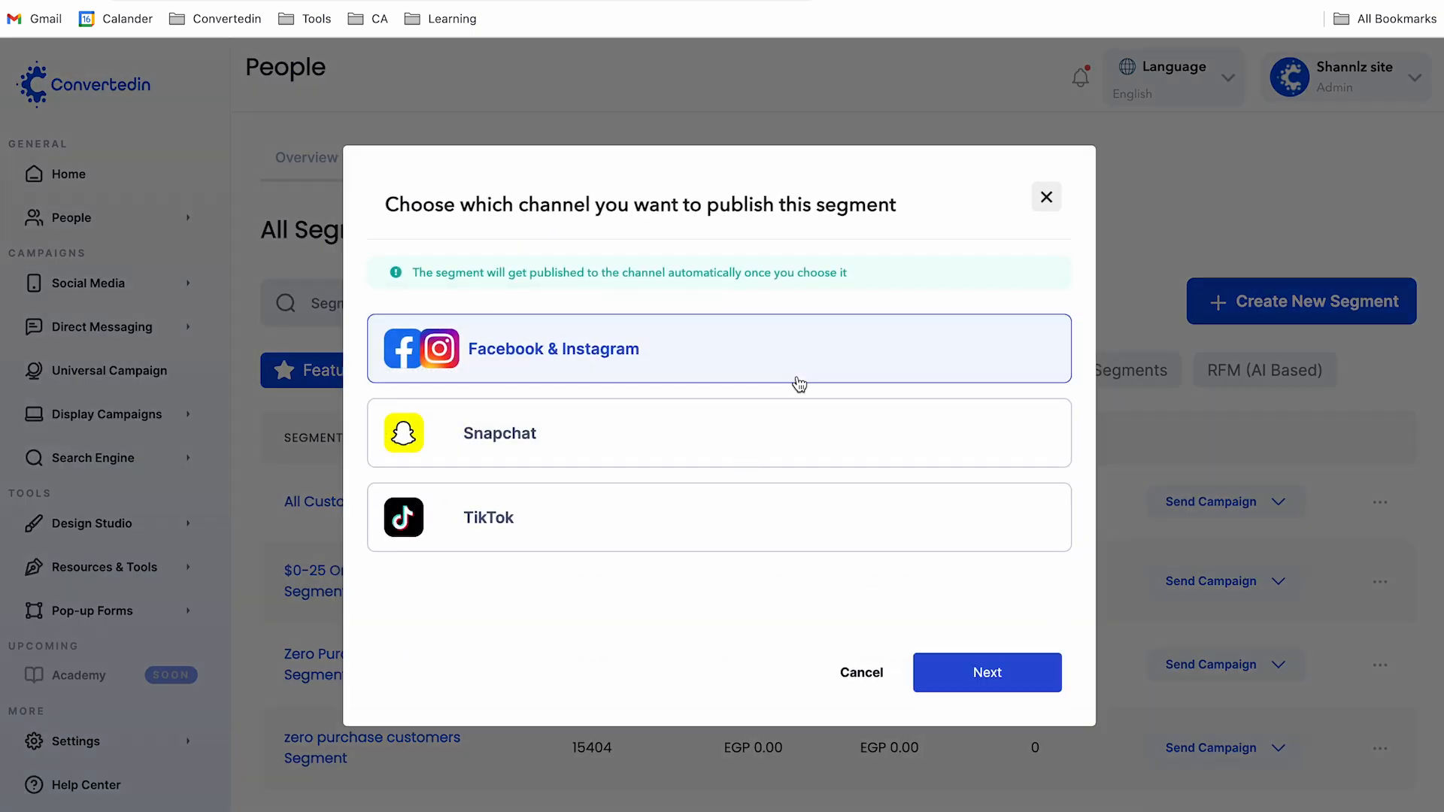
pyautogui.click(988, 688)
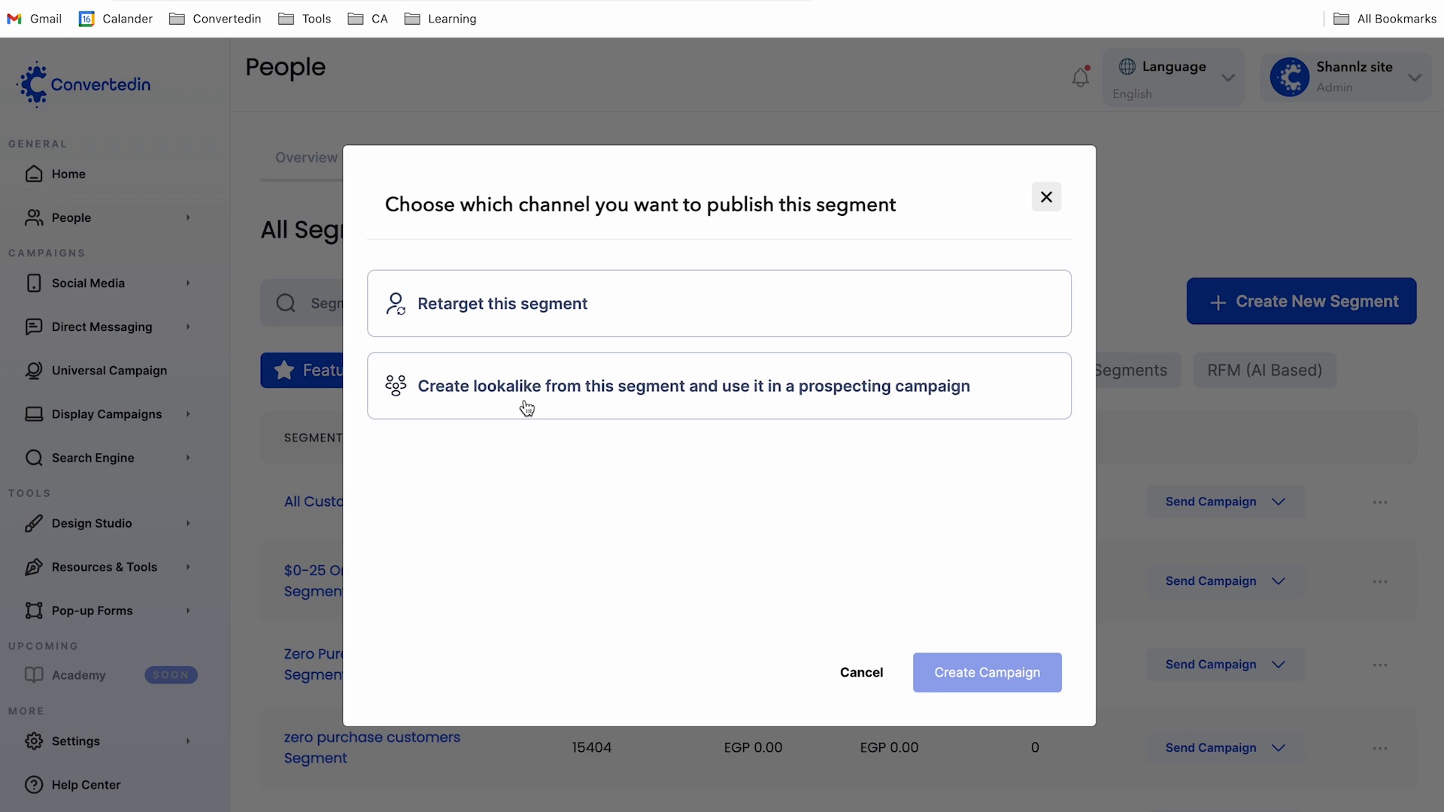
pyautogui.click(427, 406)
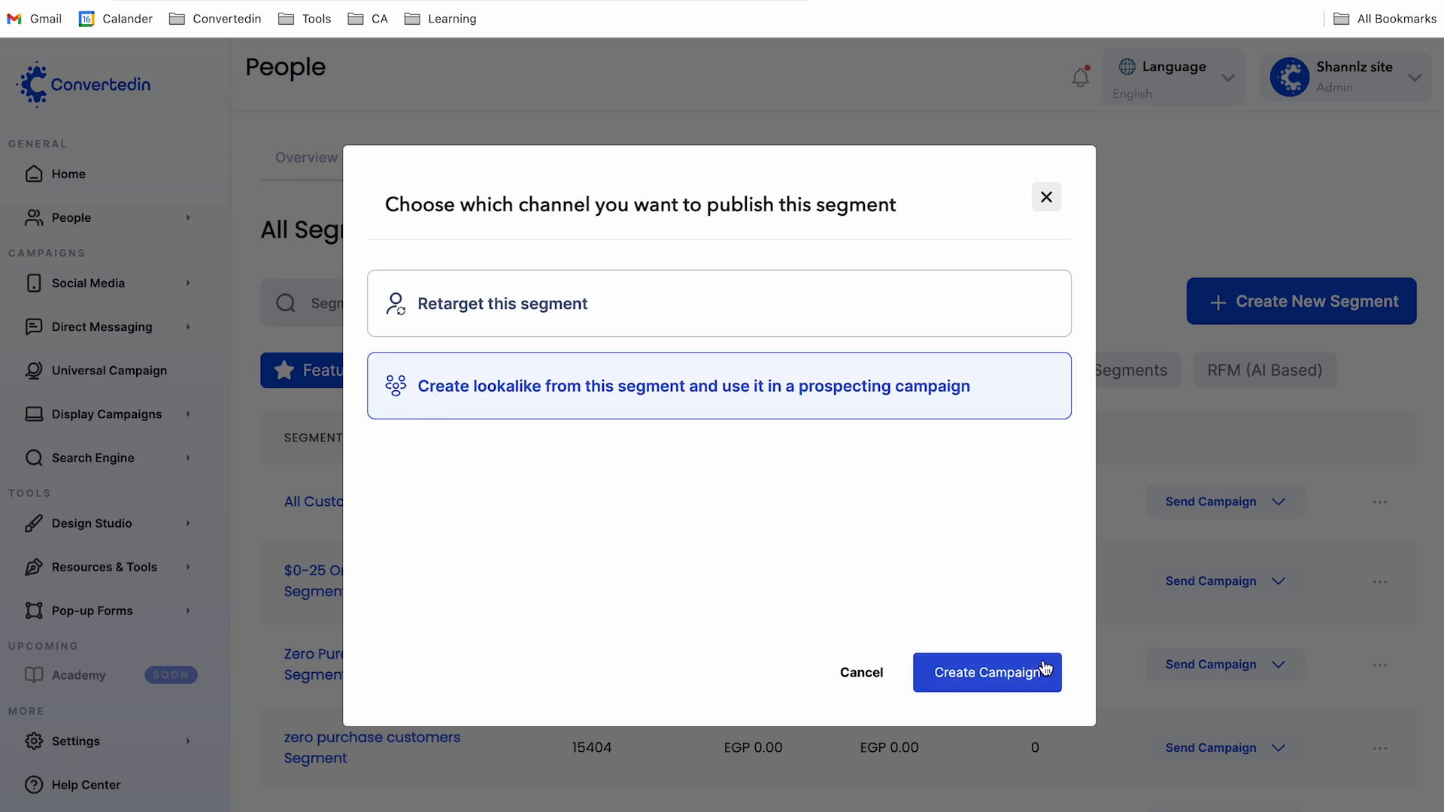
pyautogui.click(975, 692)
# Review the lookalike campaign's name, daily budget and campaign tagline.
pyautogui.scroll(-5, 695, 449)
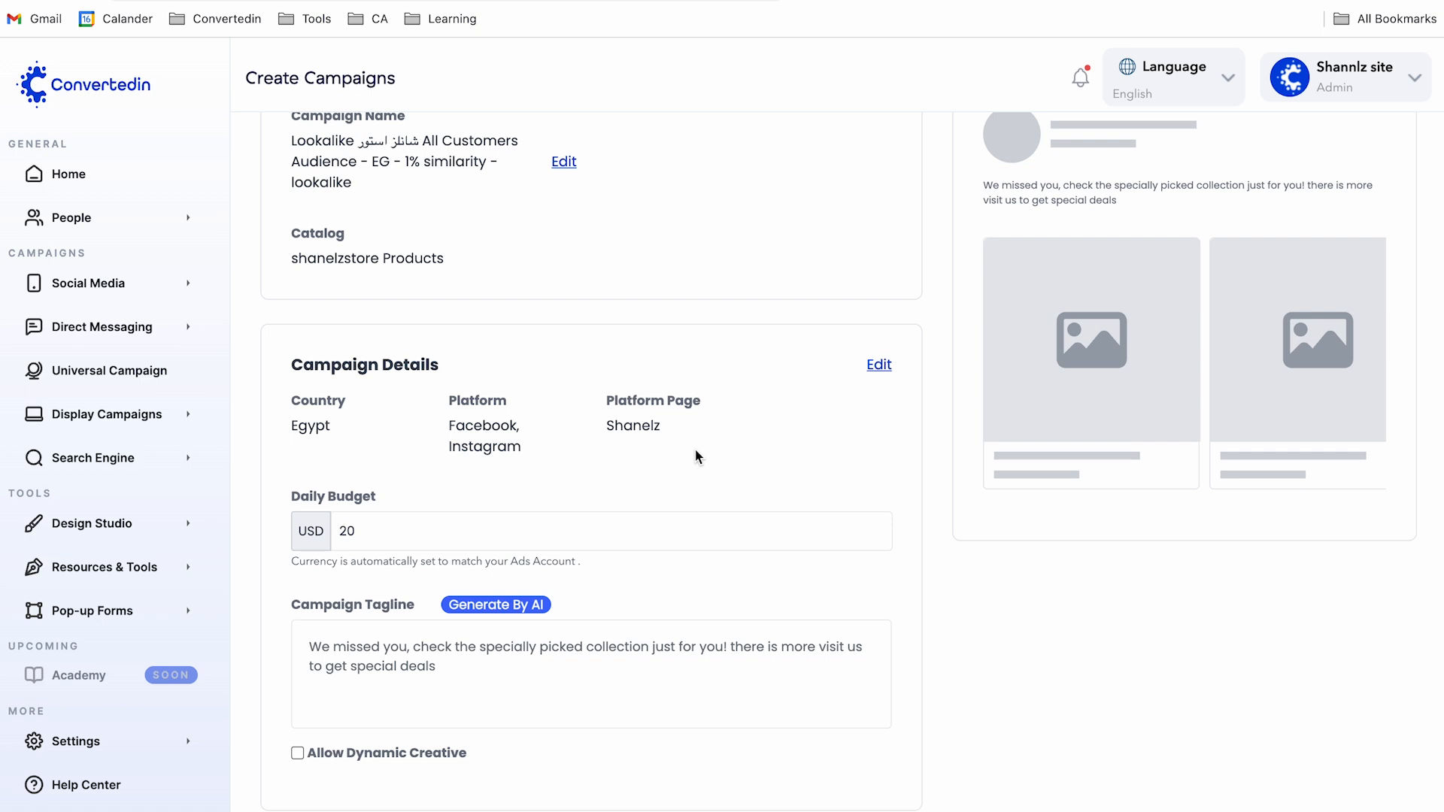
pyautogui.moveTo(401, 157); pyautogui.dragTo(509, 177)
pyautogui.click(439, 193)
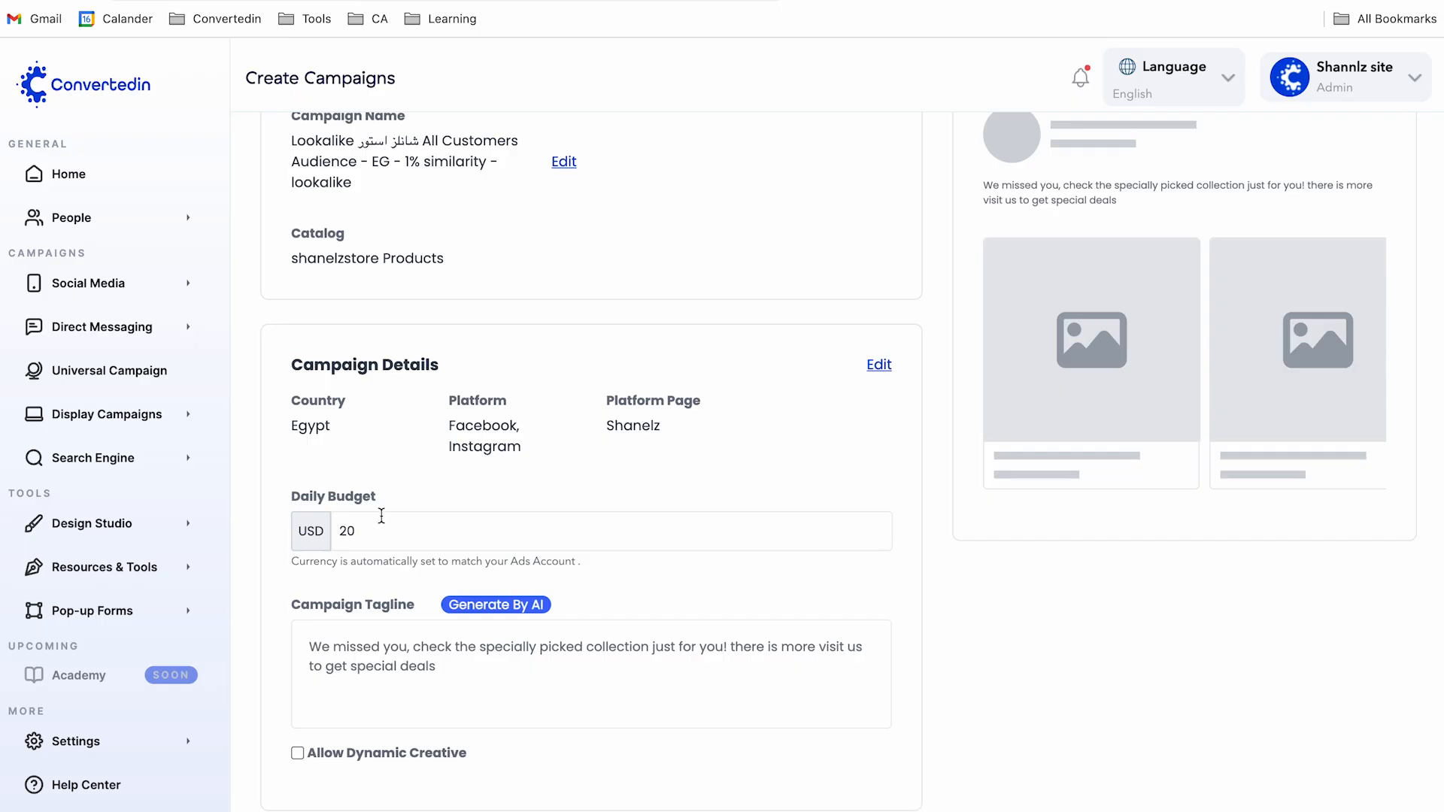
pyautogui.click(379, 532)
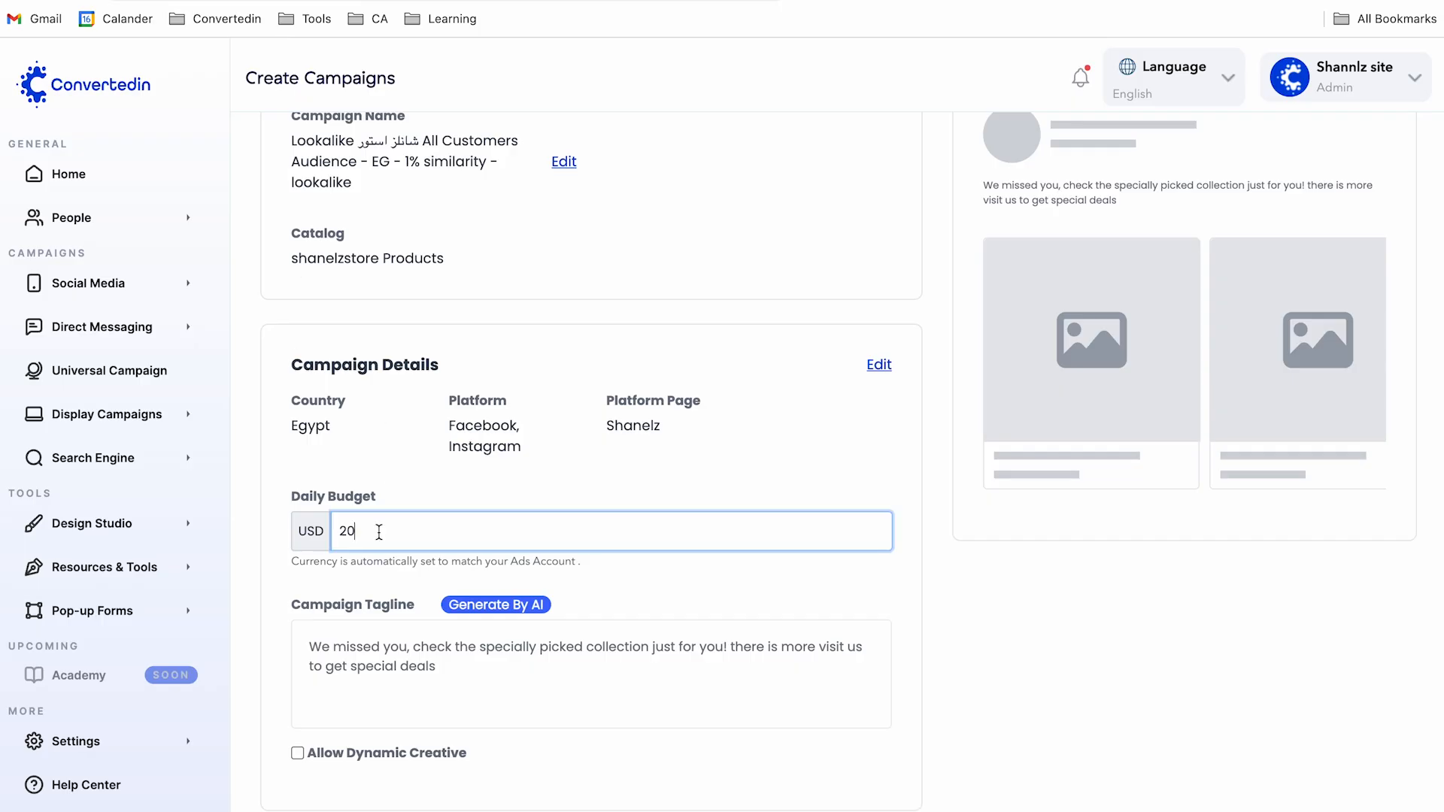
pyautogui.click(362, 646)
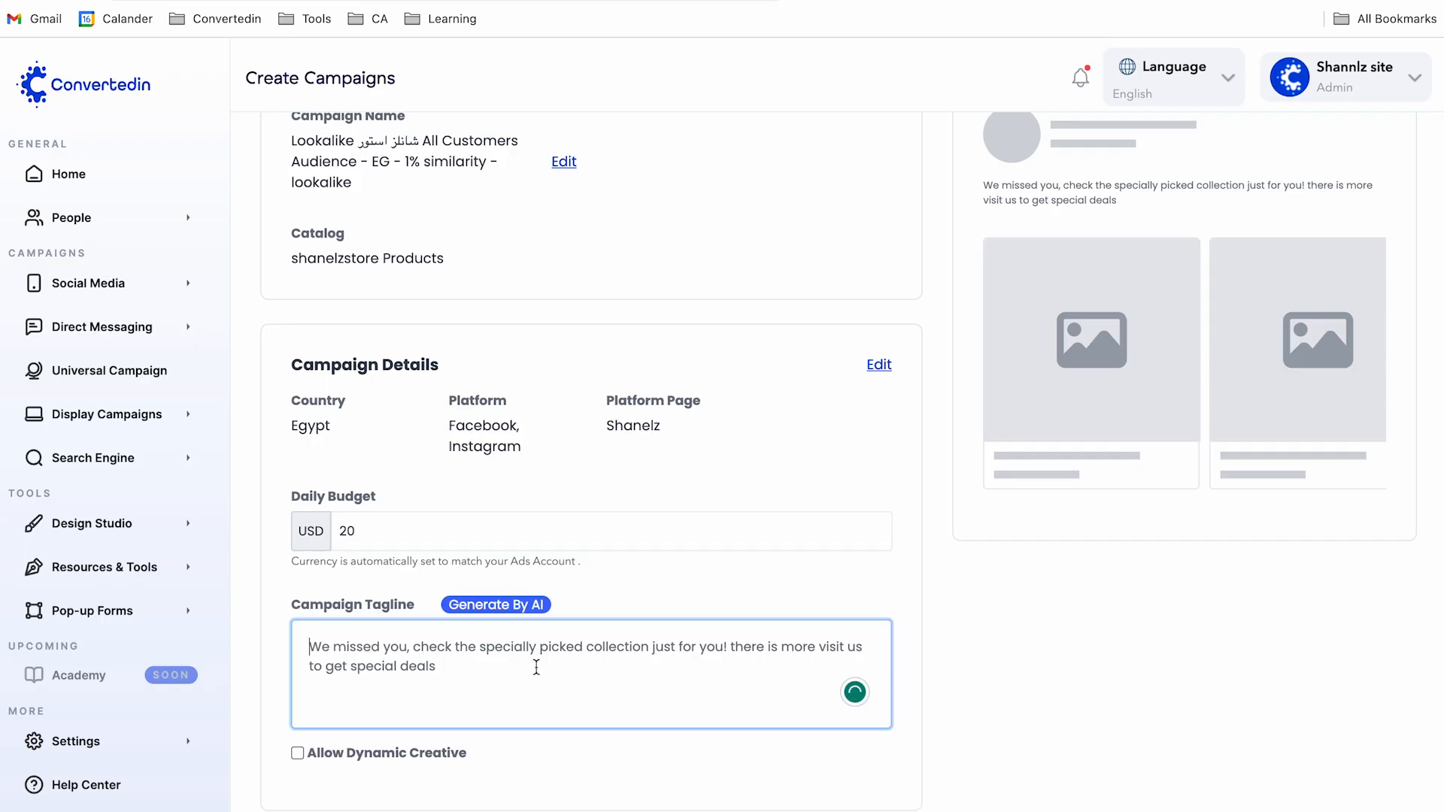
# Allow dynamic creative for the All Customers lookalike campaign.
pyautogui.click(298, 753)
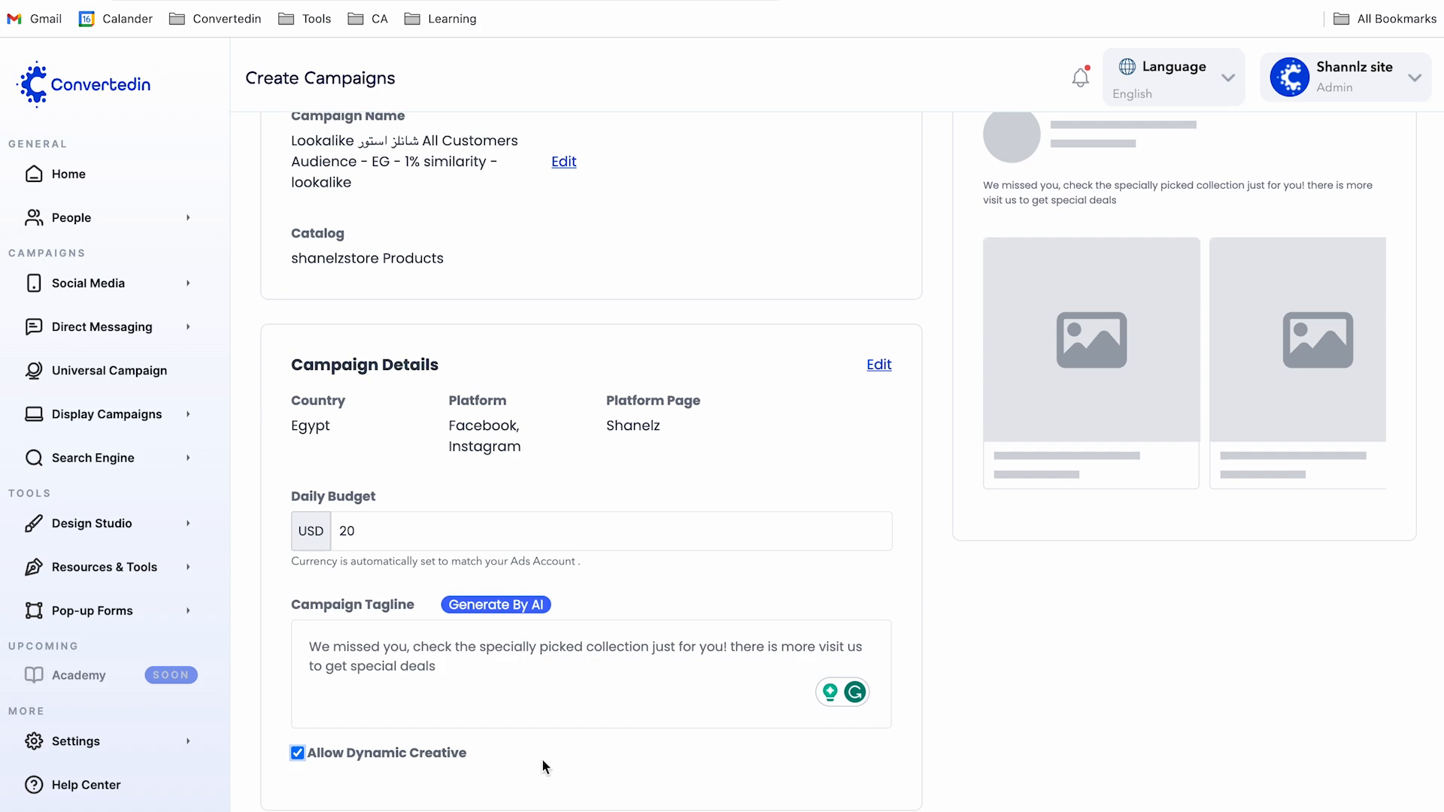
pyautogui.scroll(5, 541, 758)
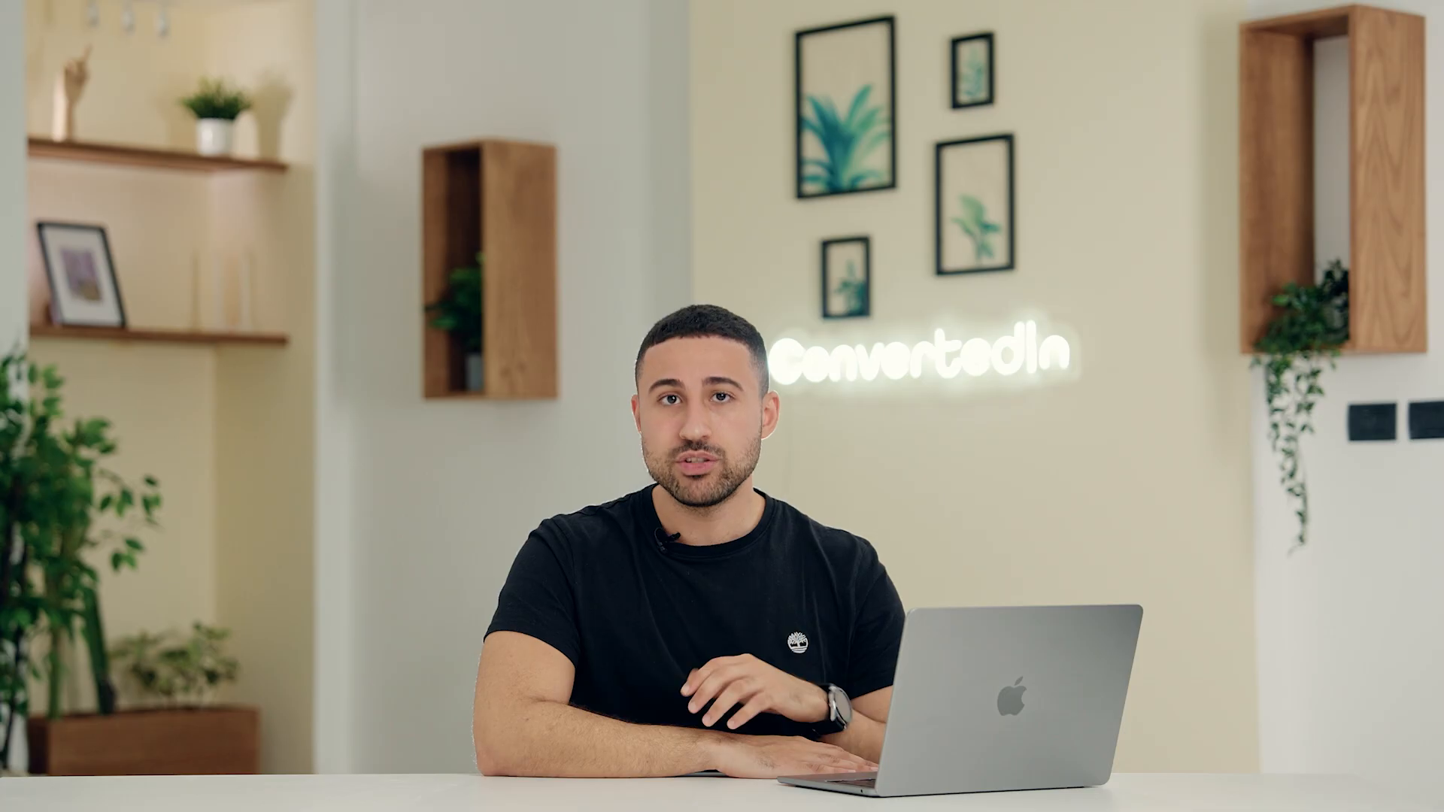
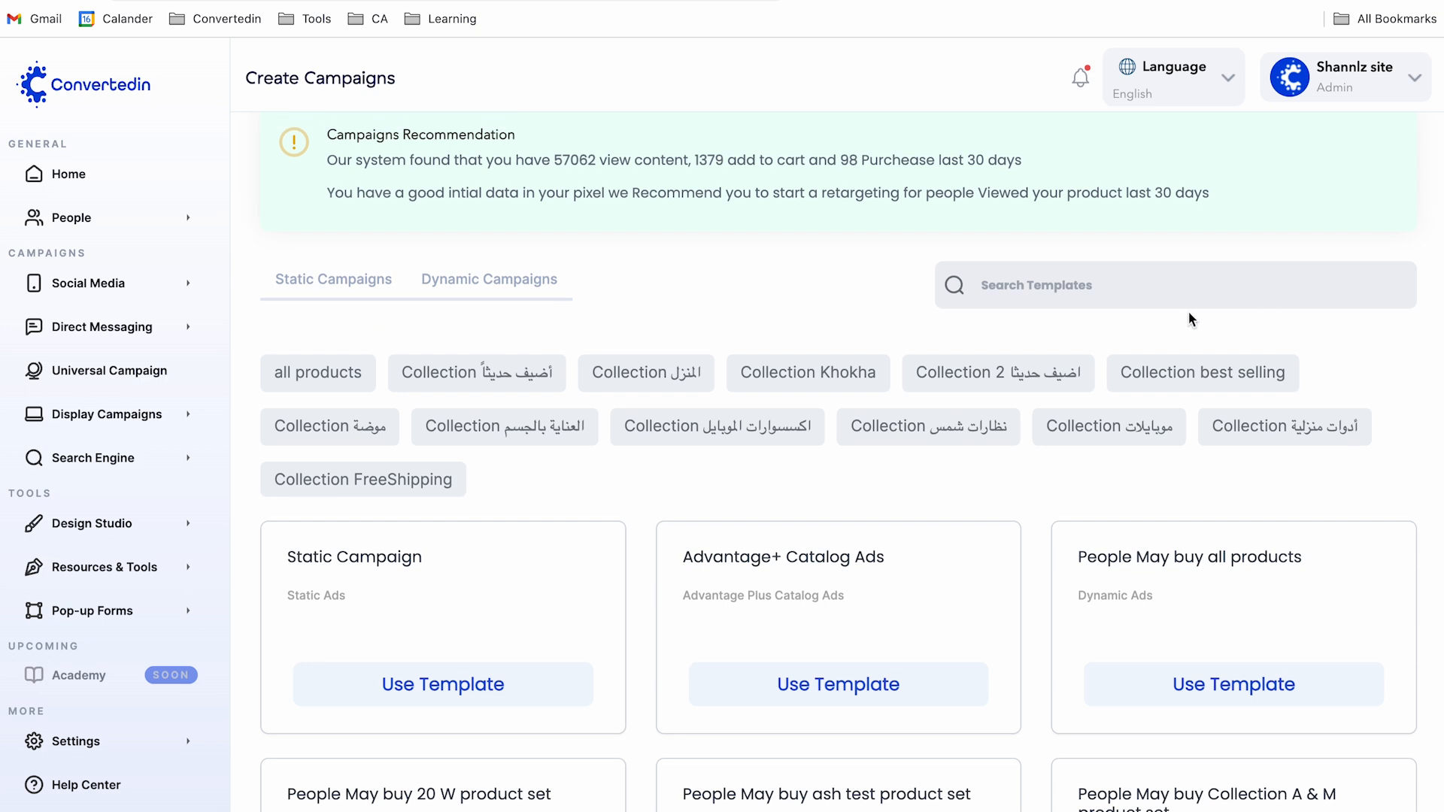
# Filter the campaign templates by Collection best selling and search them for "ten".
pyautogui.click(1199, 371)
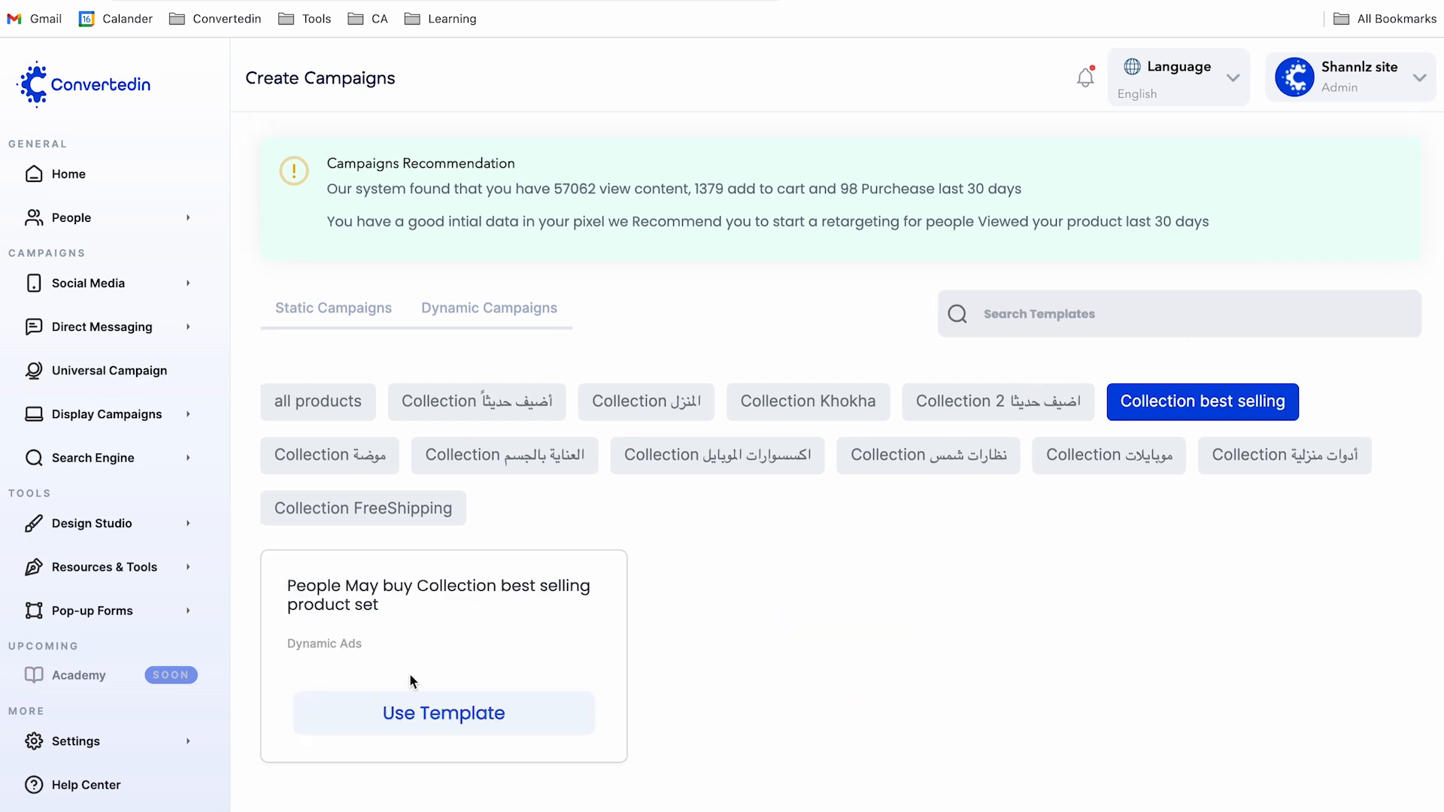
pyautogui.click(1105, 312)
pyautogui.write('ten')
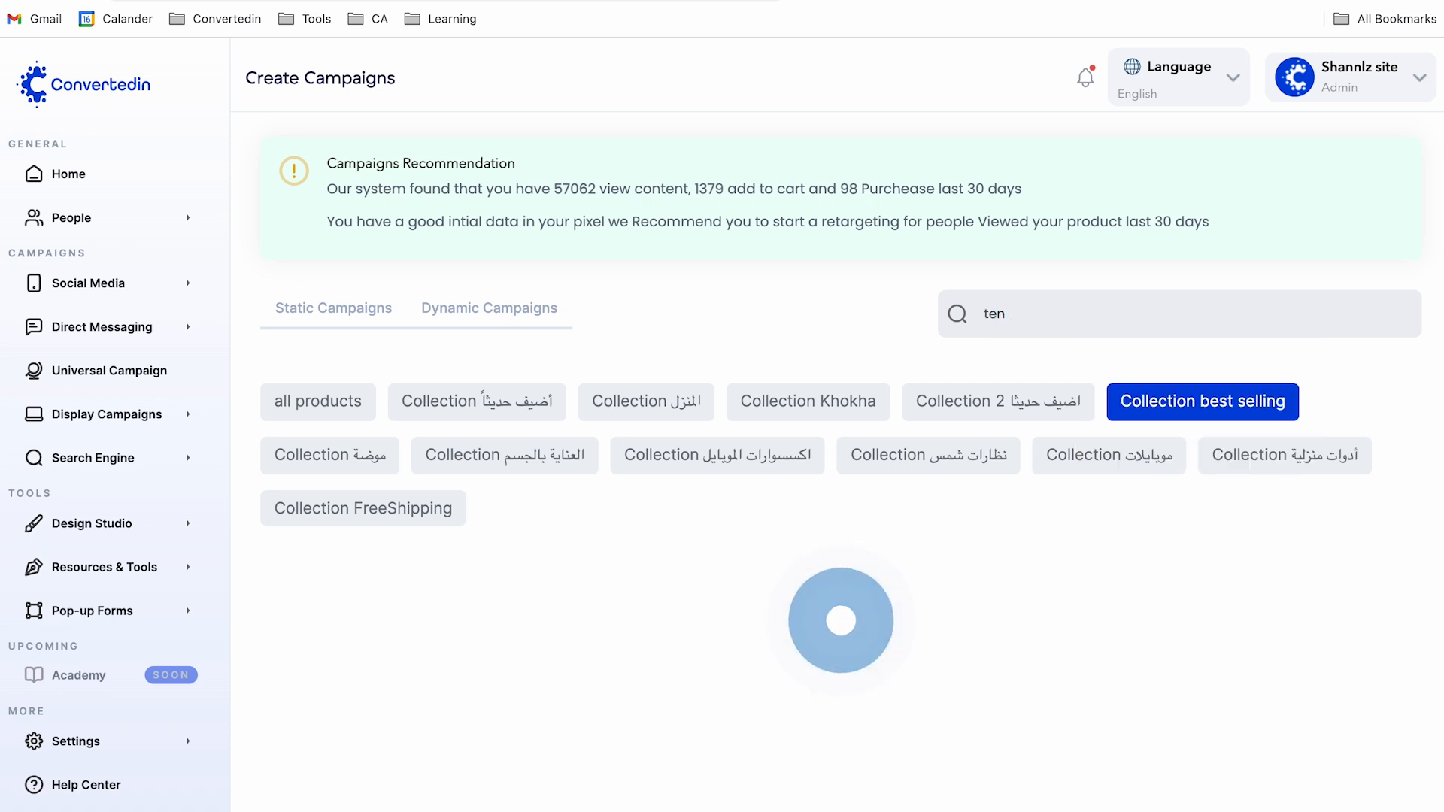
pyautogui.scroll(-2, 768, 544)
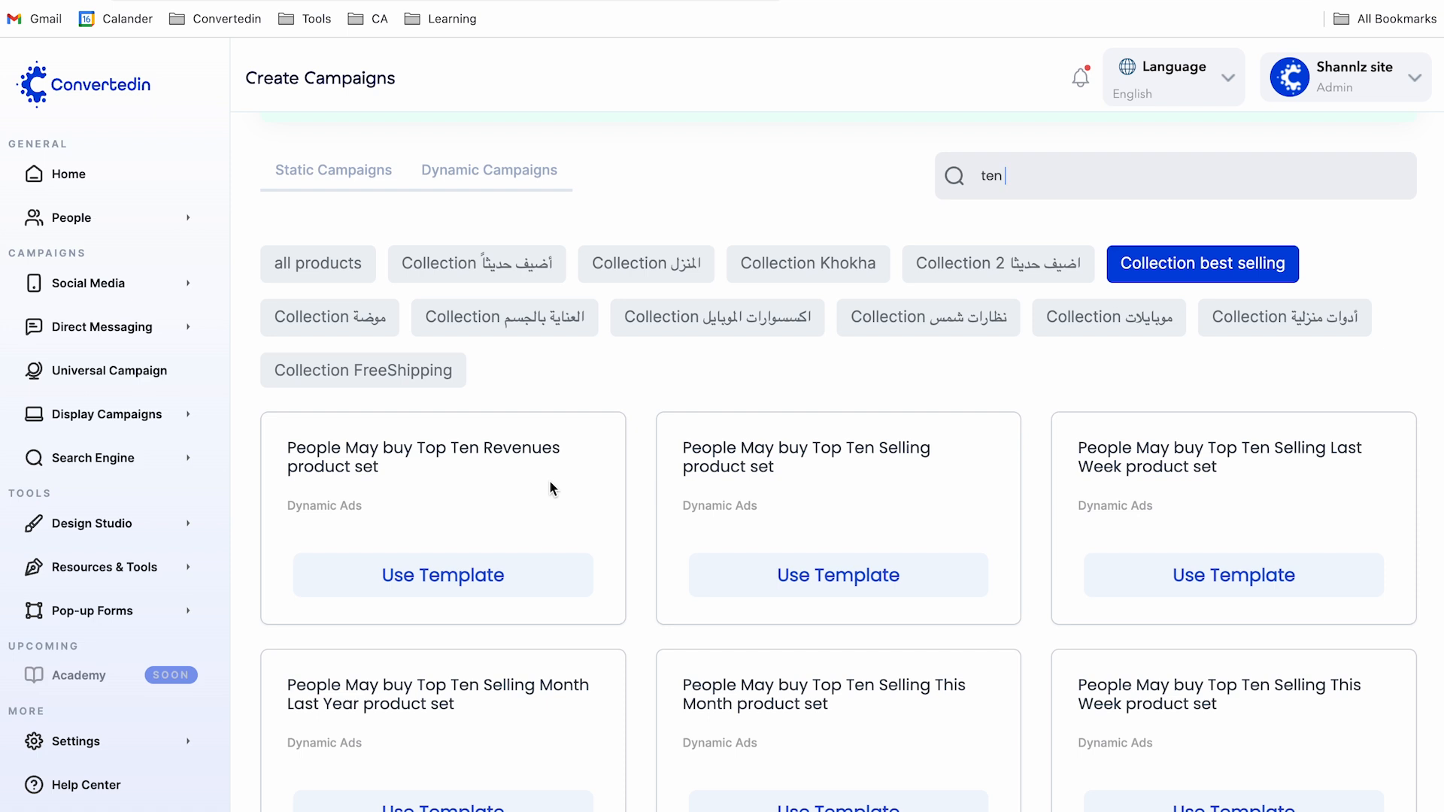
pyautogui.scroll(-1, 549, 479)
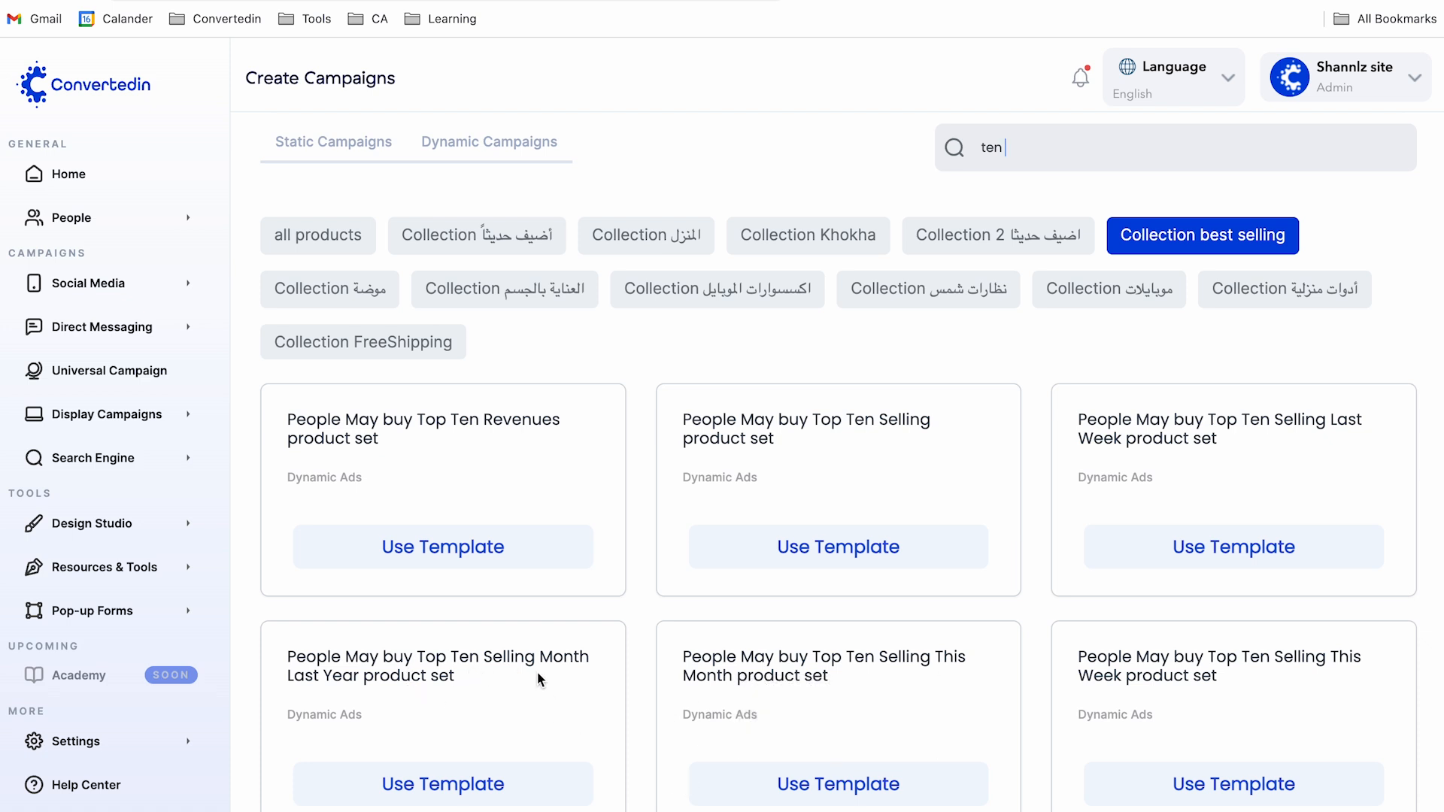
# Use the "People May buy Top Ten Selling Month Last Year product set" template and look through its campaign settings.
pyautogui.click(493, 785)
pyautogui.scroll(-3, 752, 496)
pyautogui.scroll(-2, 791, 481)
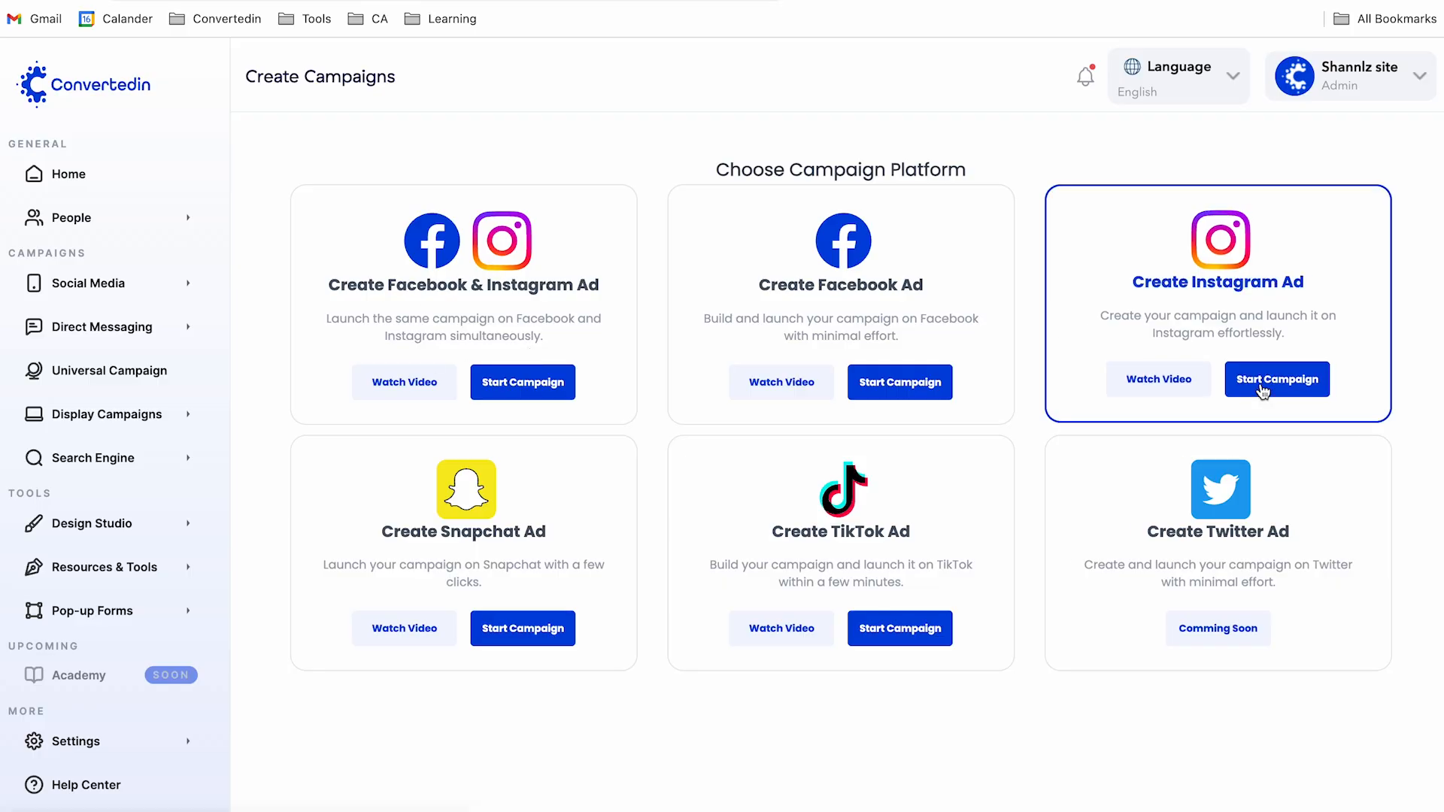
# Start an Instagram ad campaign with the Engage Previous Visitors template type.
pyautogui.click(1263, 391)
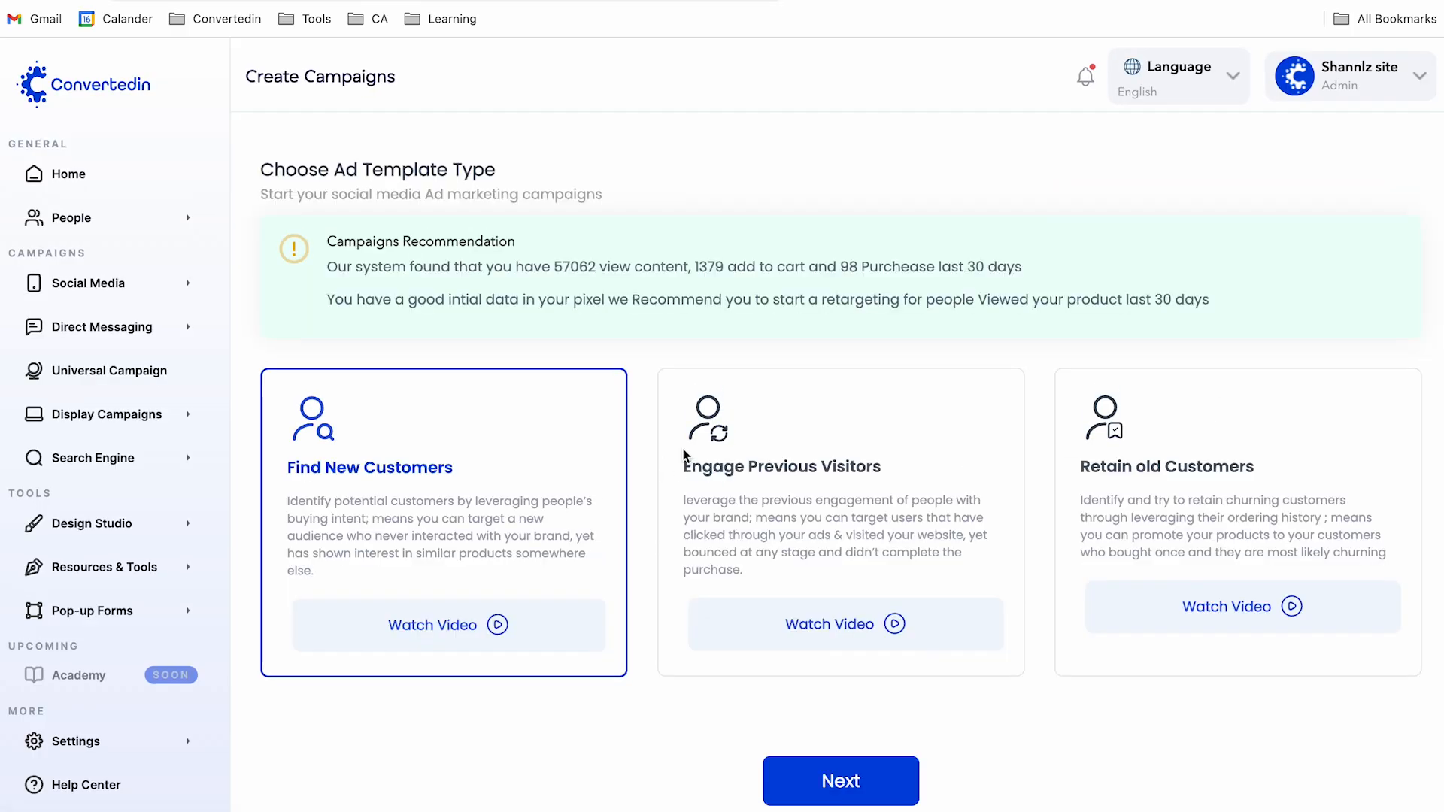
pyautogui.click(766, 444)
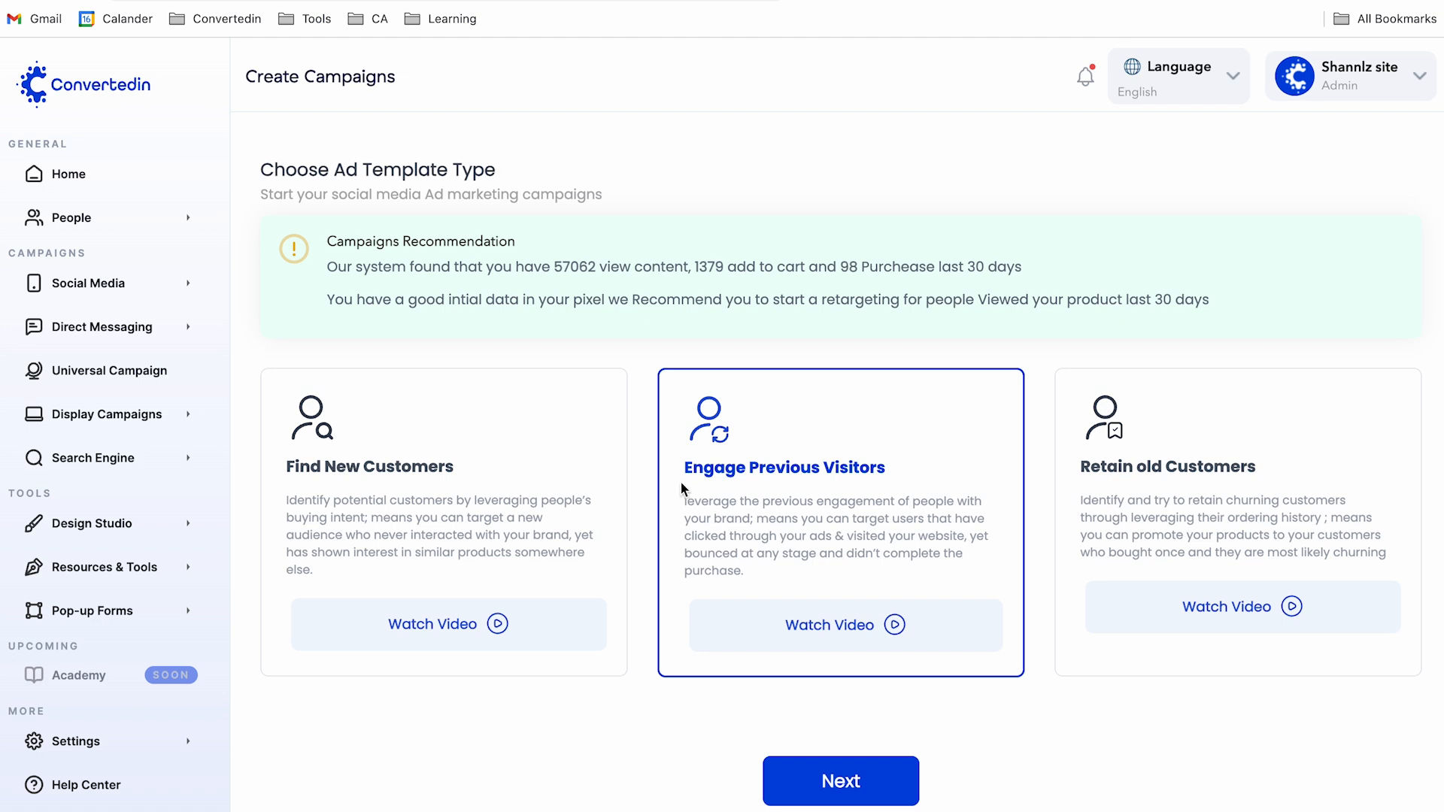
pyautogui.moveTo(687, 469); pyautogui.dragTo(935, 476)
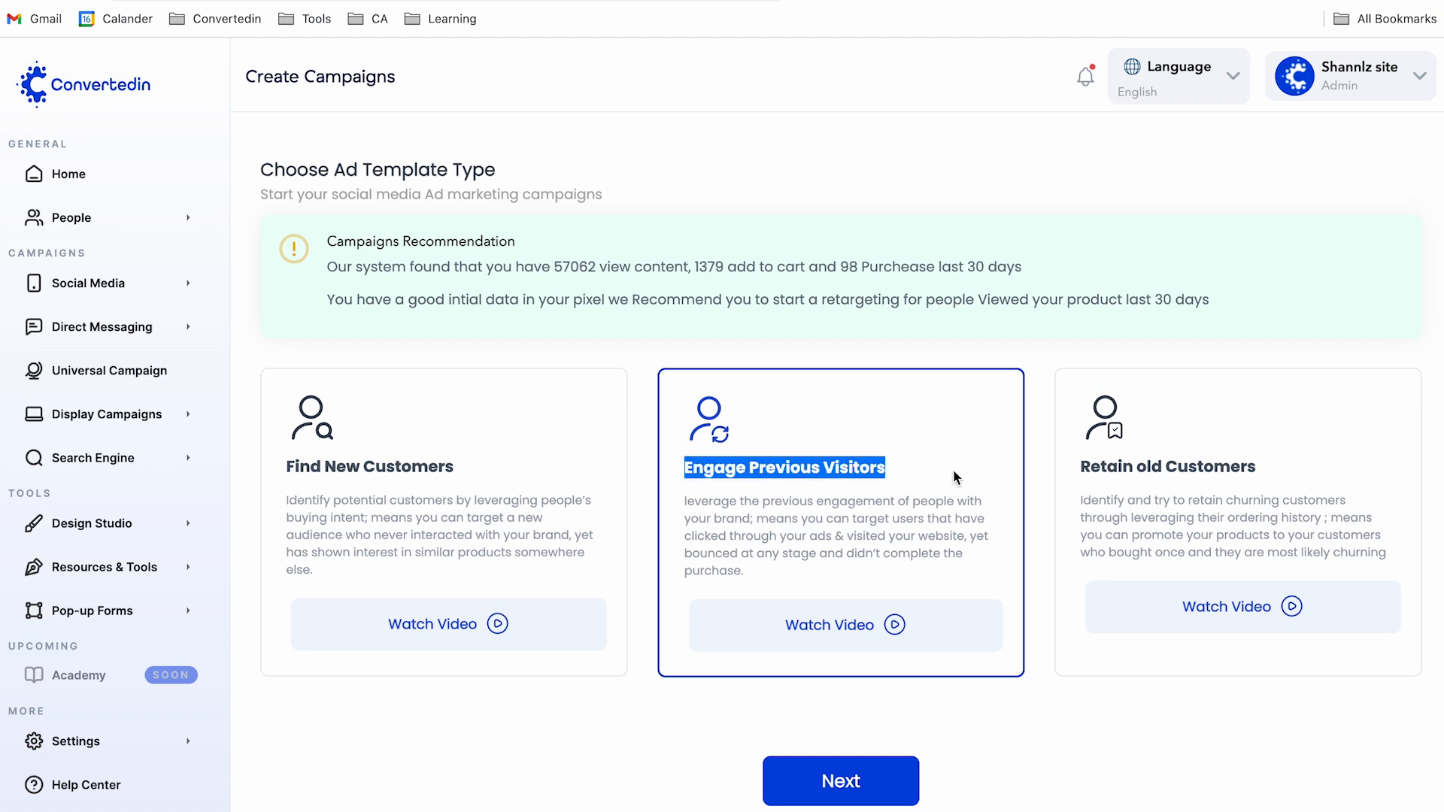
pyautogui.click(812, 783)
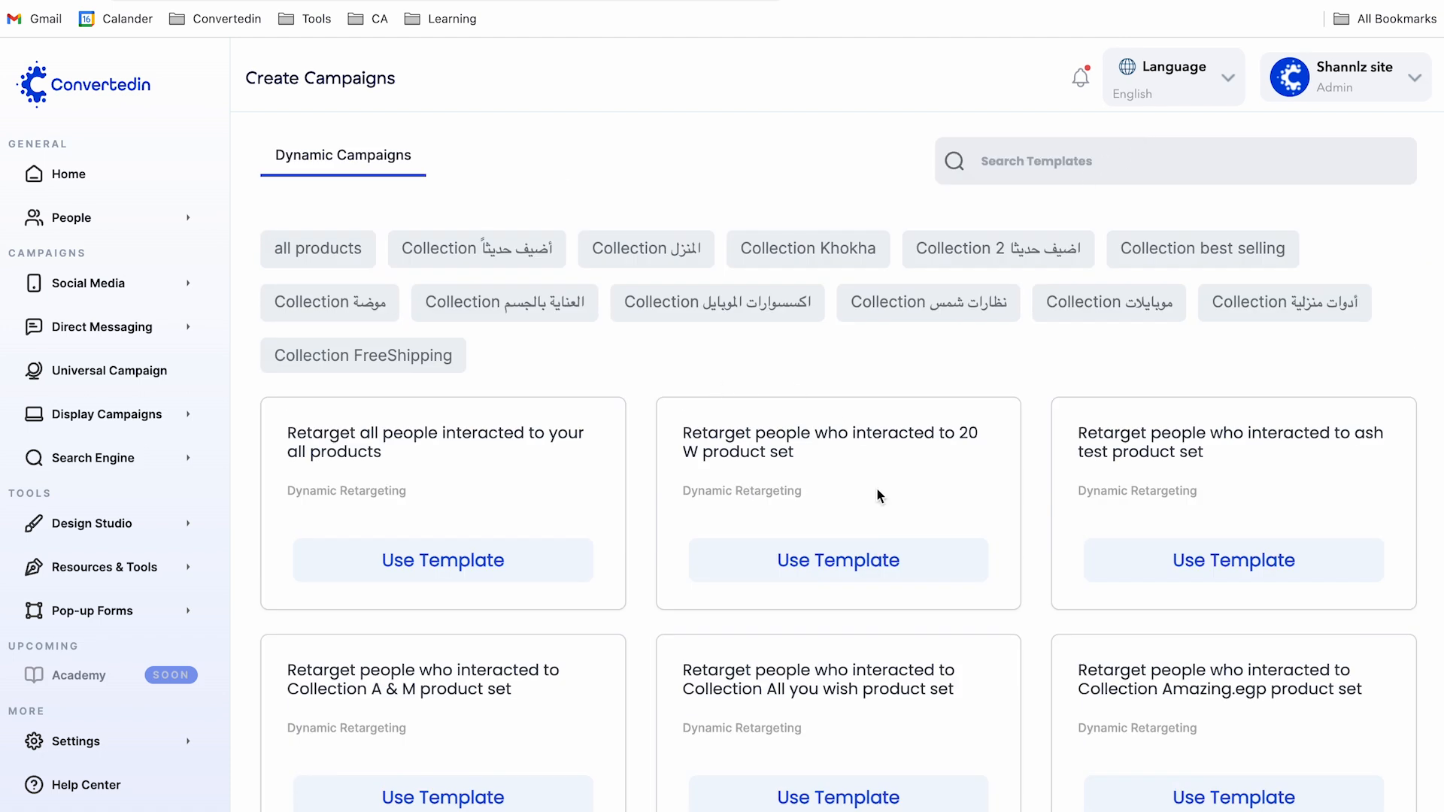
# Search the retargeting templates for "view" and use the "Retarget all people who View item to your all products" template.
pyautogui.click(1085, 164)
pyautogui.write('view')
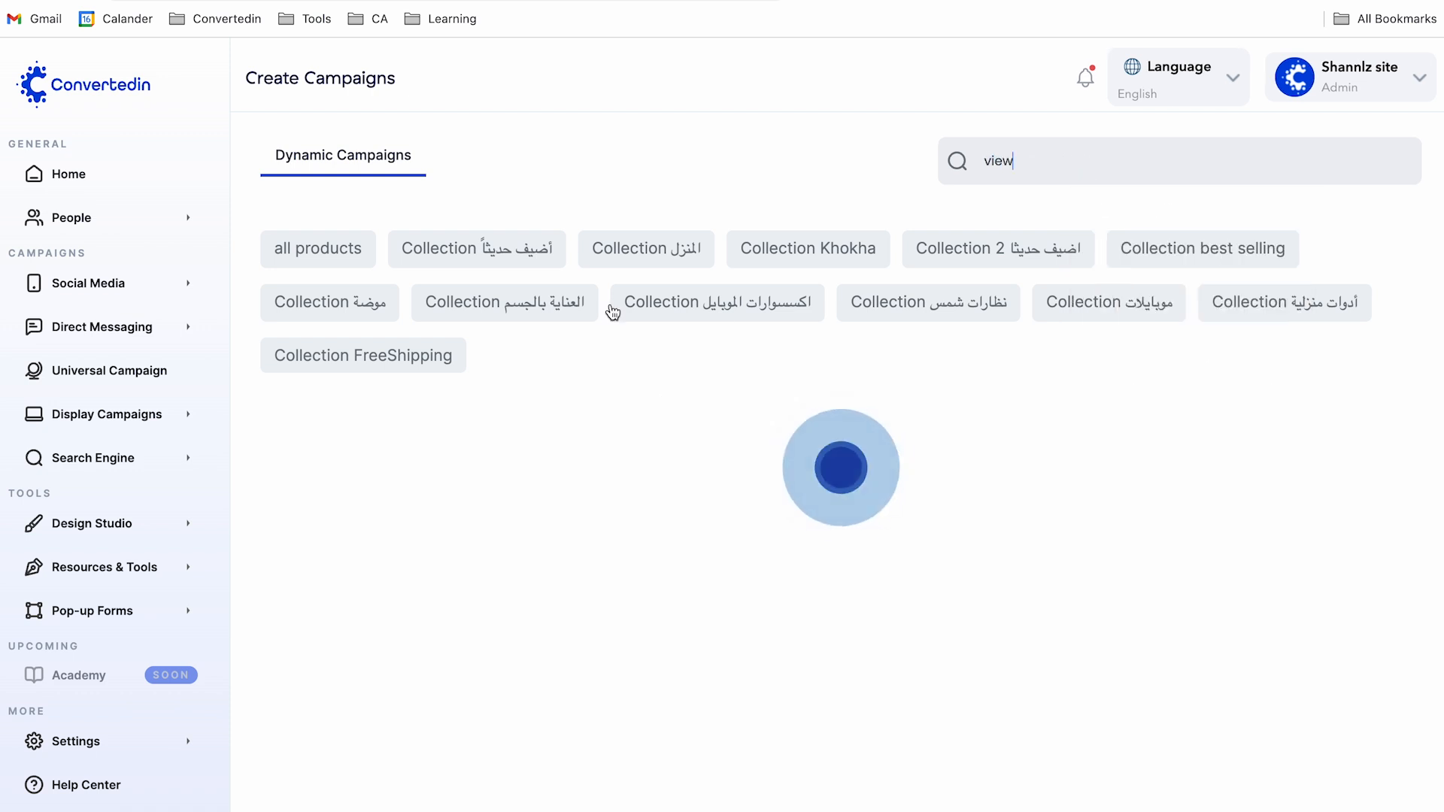
pyautogui.moveTo(451, 455); pyautogui.dragTo(290, 434)
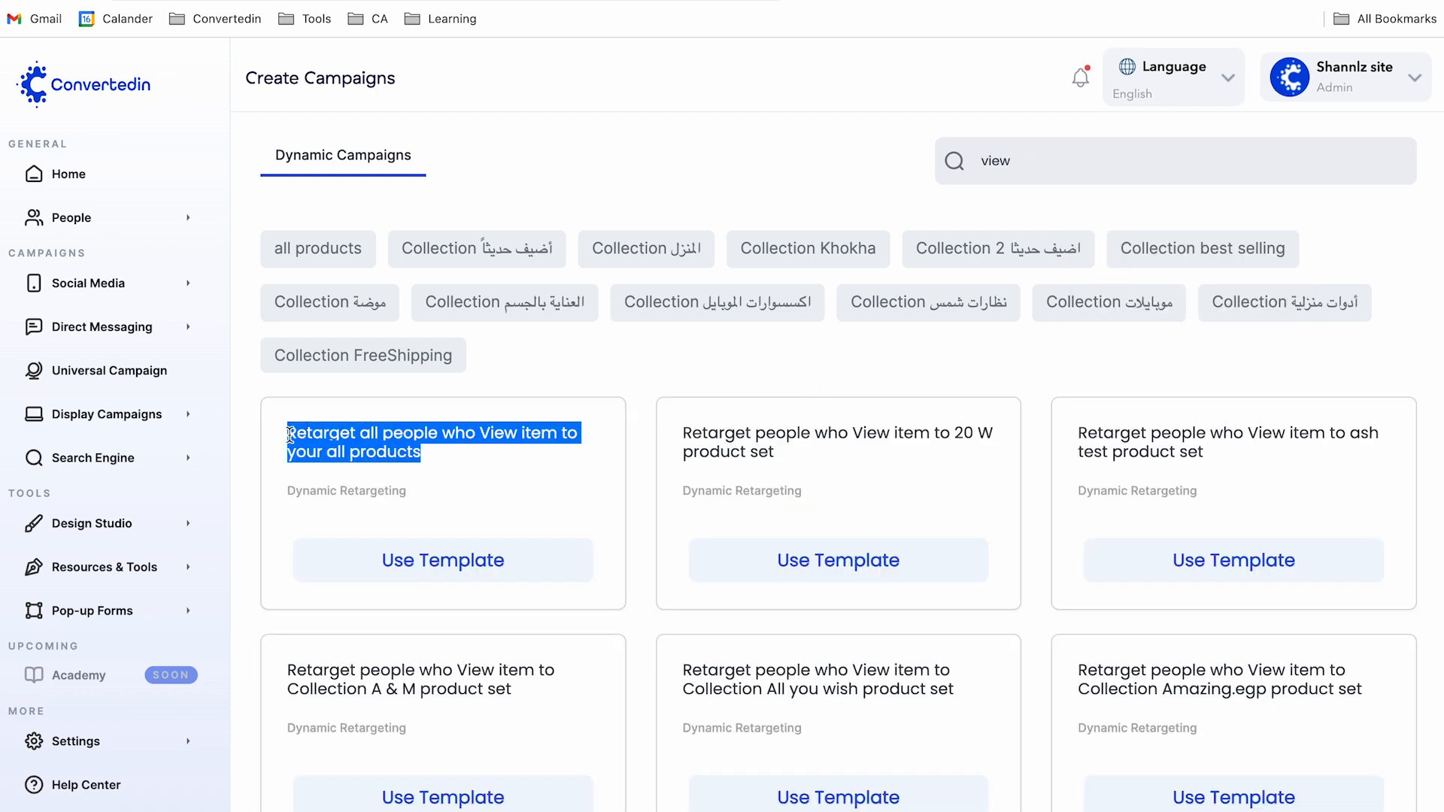
pyautogui.click(530, 493)
pyautogui.click(443, 561)
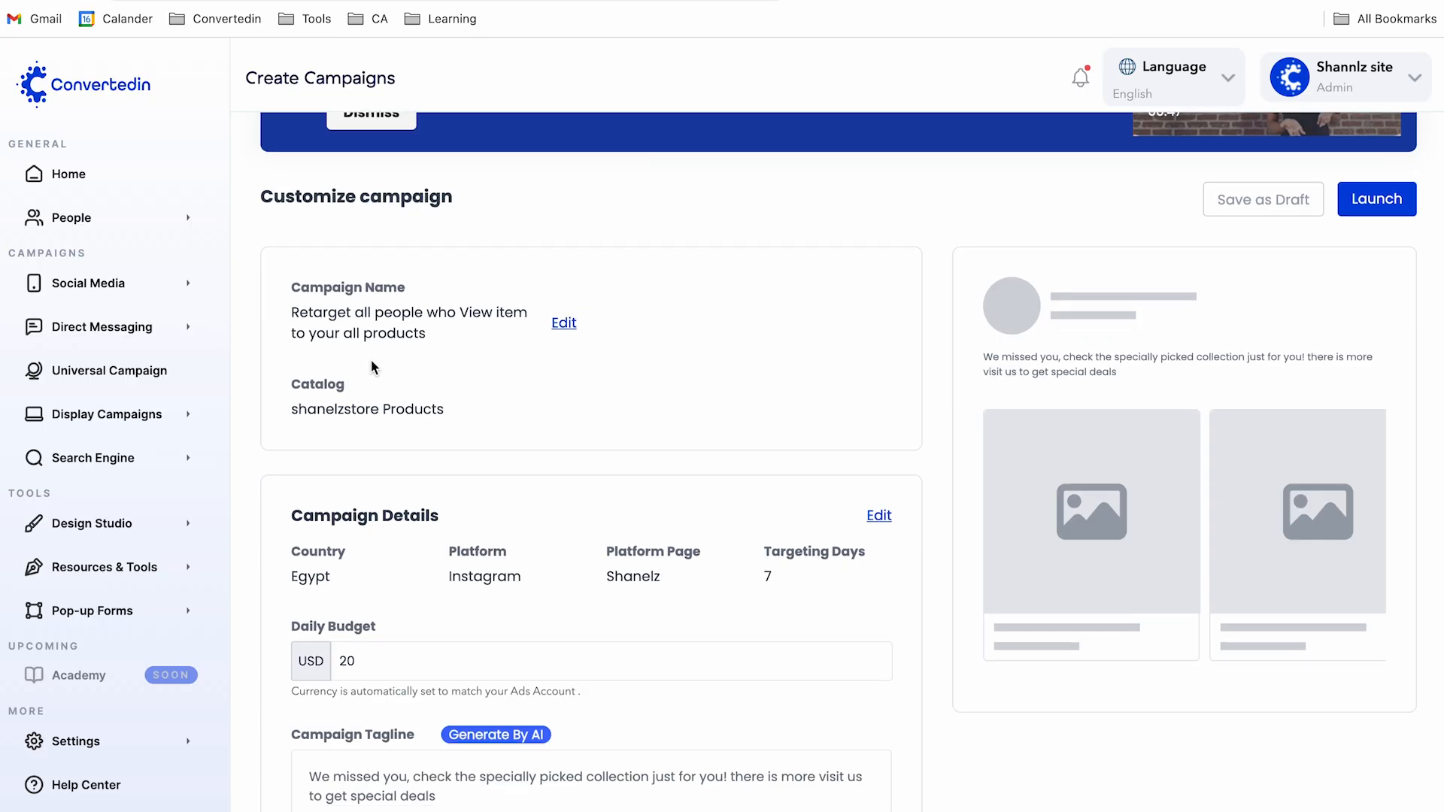
# Review the Instagram retargeting campaign's details, daily budget and campaign tagline.
pyautogui.scroll(-2, 372, 359)
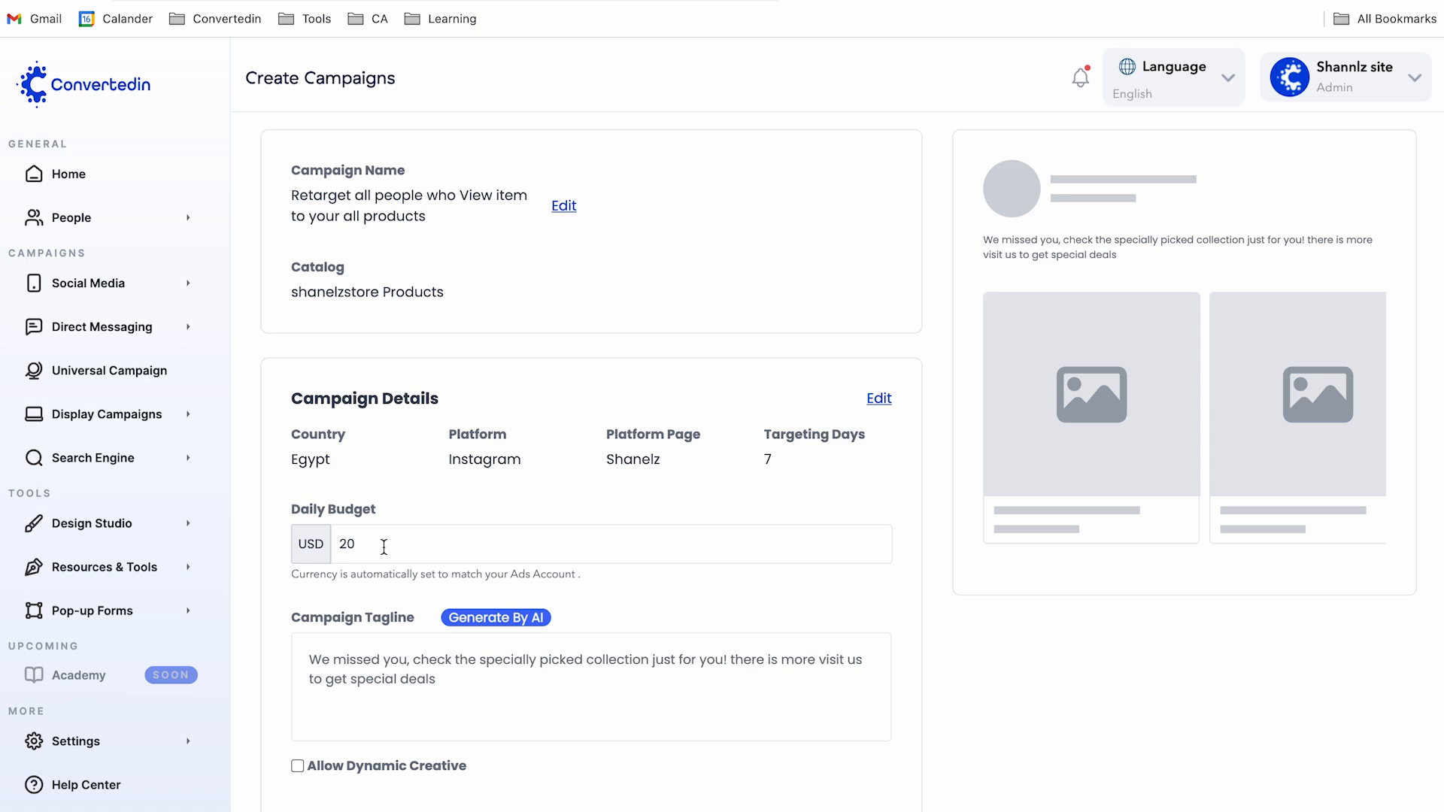
pyautogui.click(370, 711)
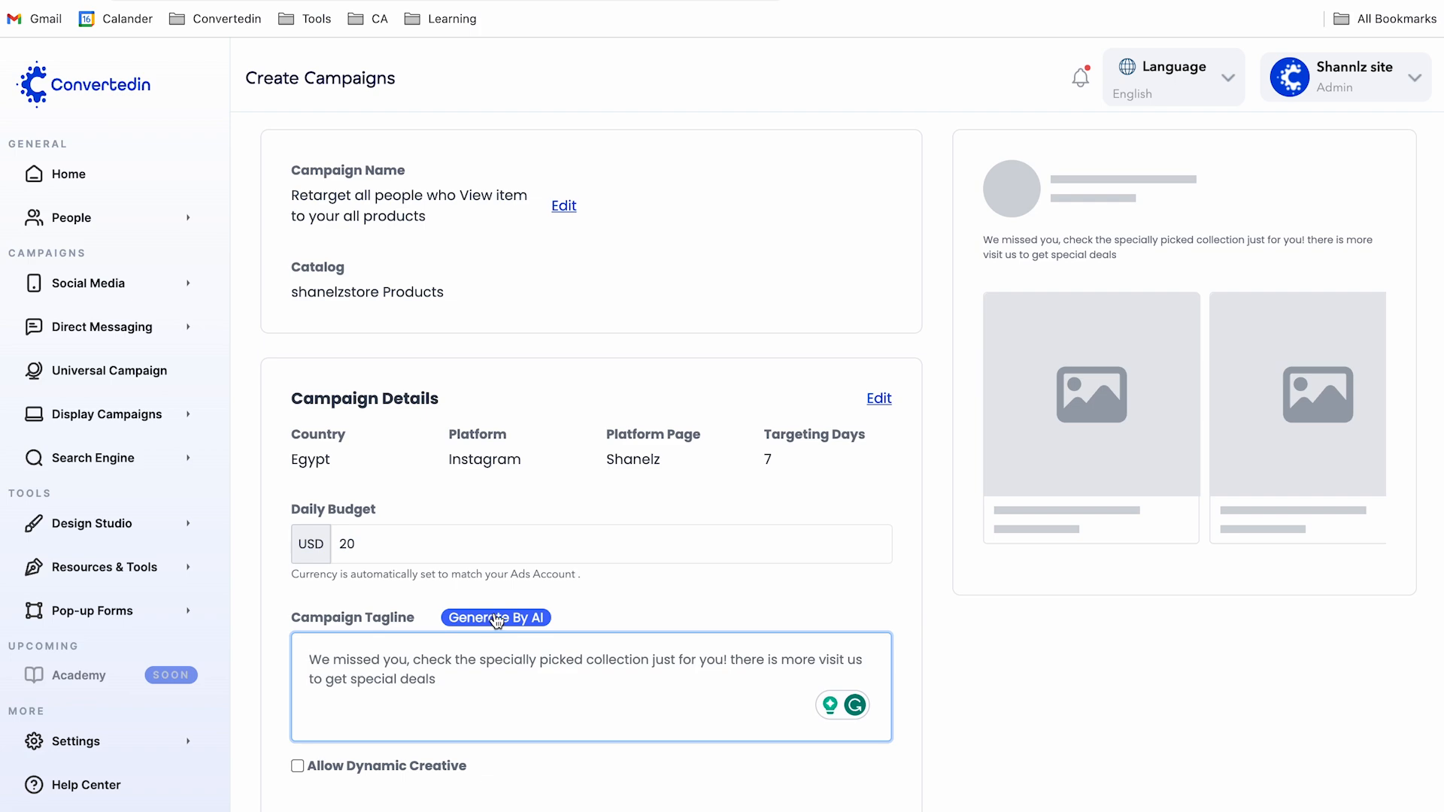
pyautogui.scroll(5, 667, 674)
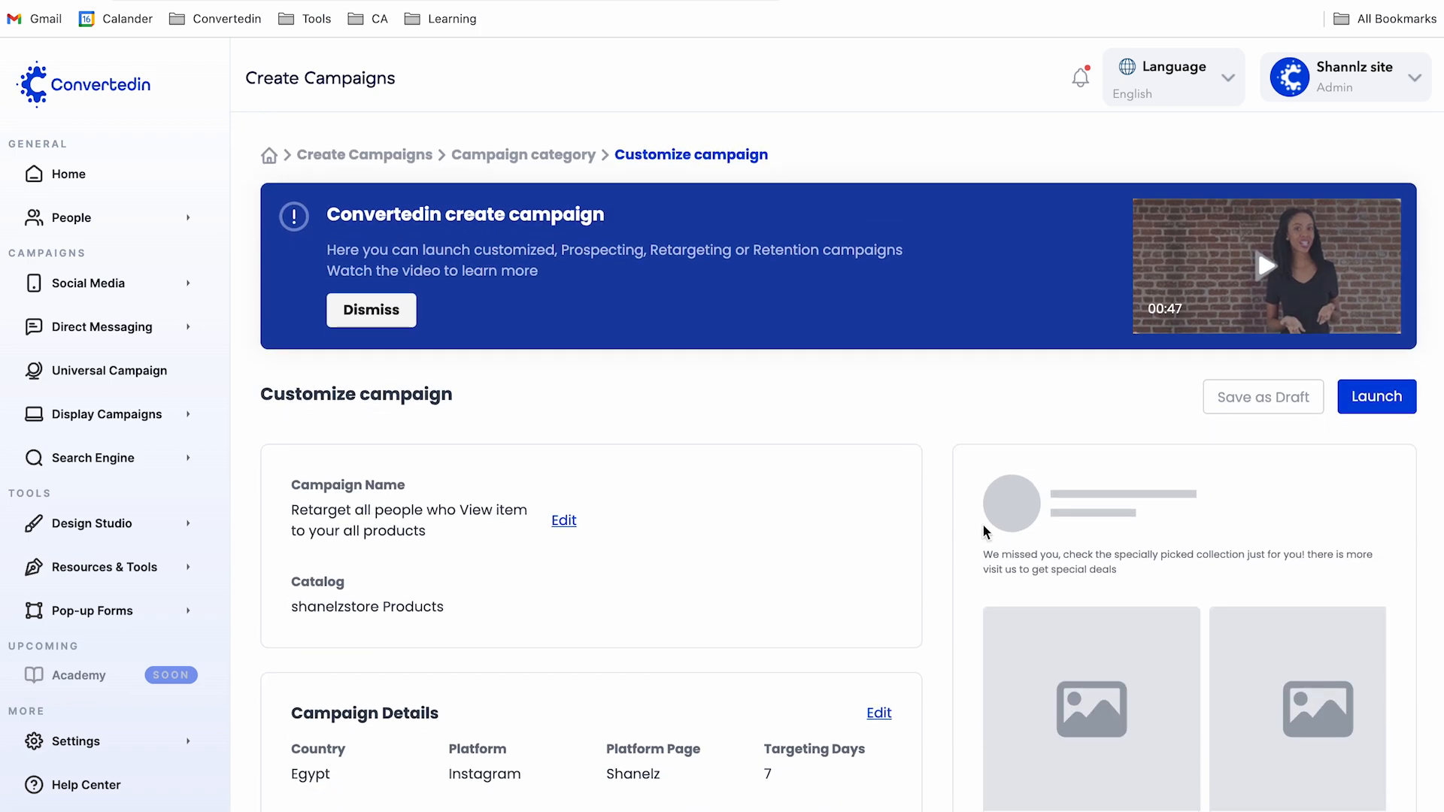